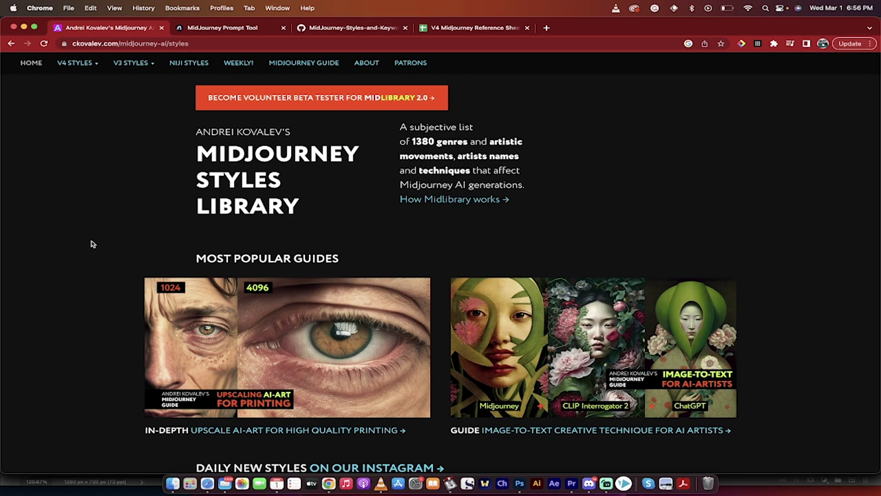
# - Scroll down to Midjourney AI Reference Styles and open the 121 Techniques V4 page
pyautogui.scroll(-5, 93, 244)
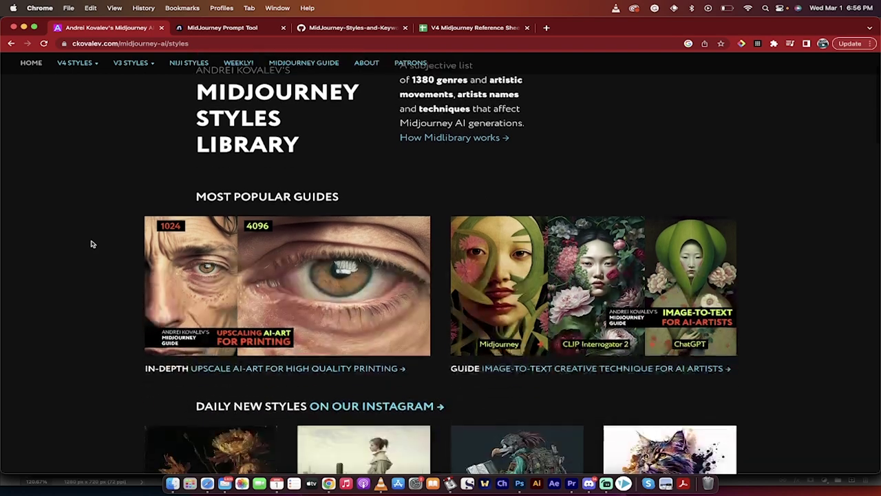
pyautogui.scroll(-6, 92, 244)
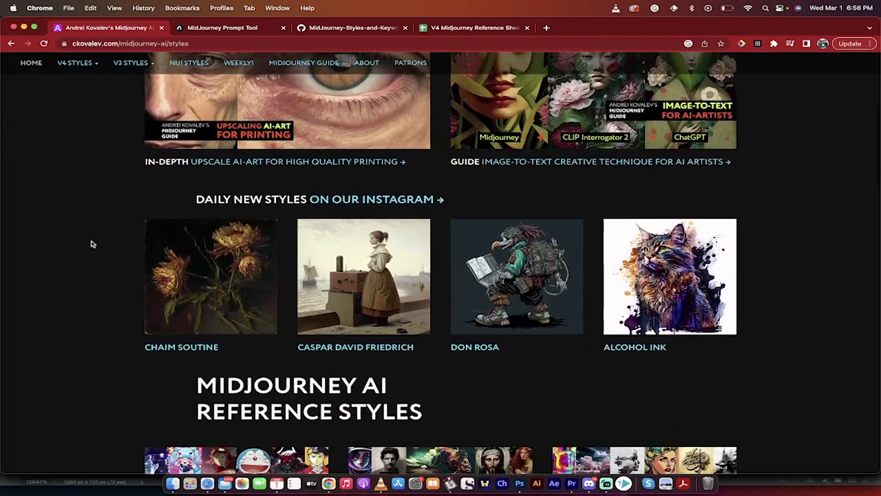
pyautogui.scroll(-6, 92, 244)
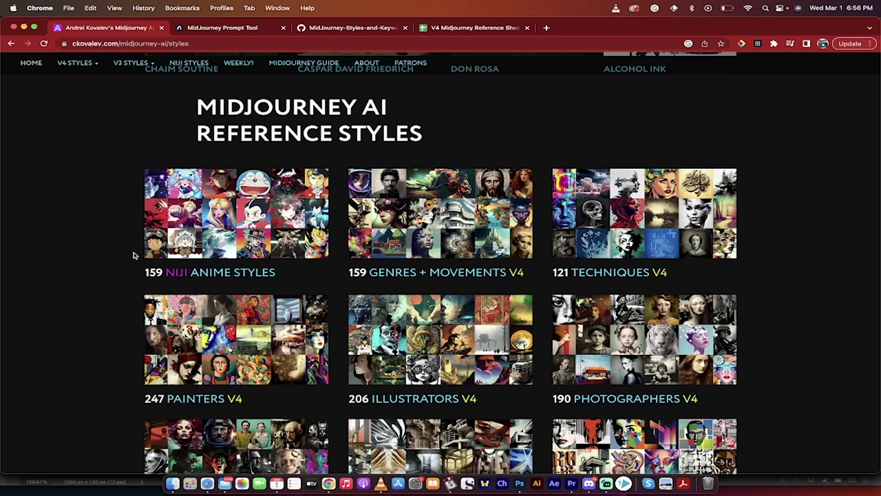
pyautogui.scroll(-2, 131, 255)
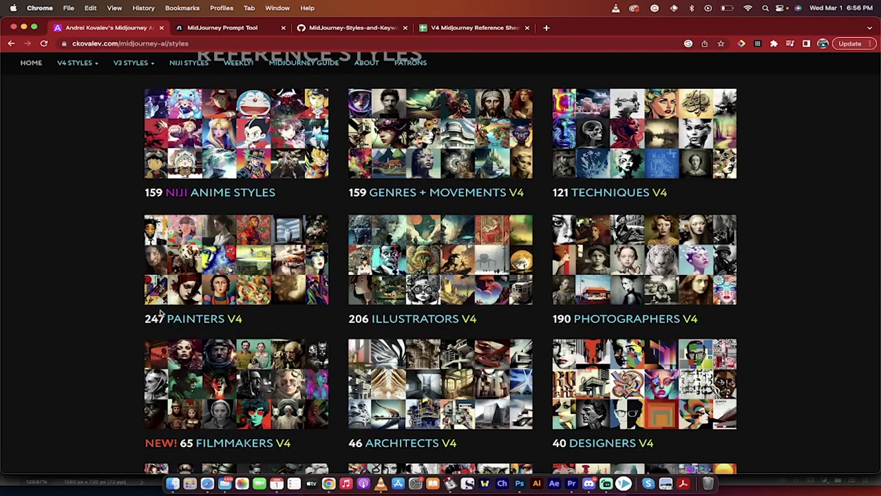
pyautogui.scroll(-2, 499, 291)
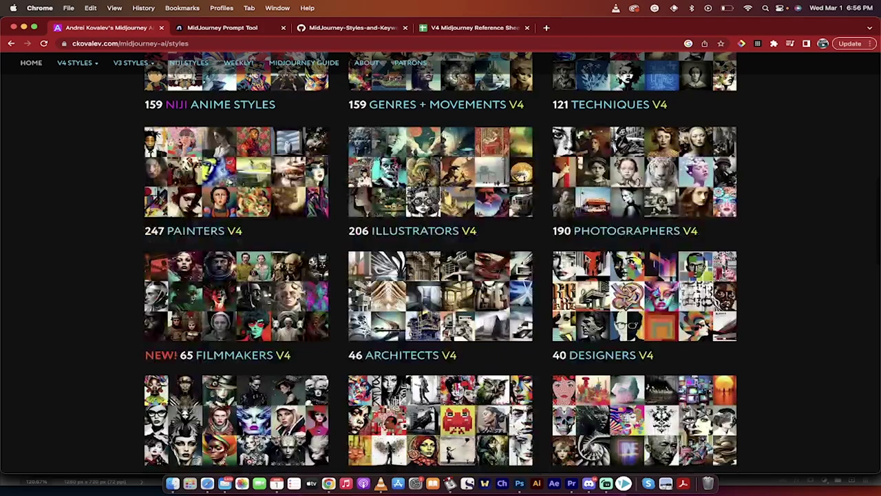
pyautogui.scroll(-3, 633, 140)
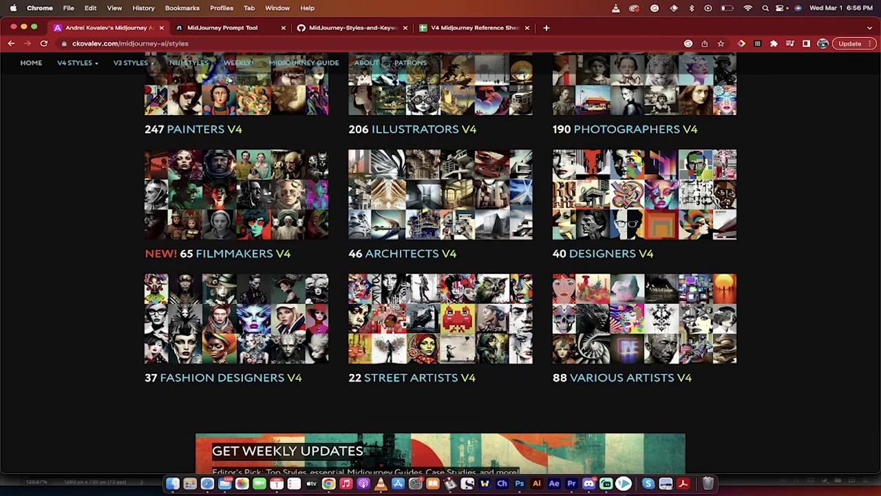
pyautogui.scroll(6, 447, 301)
pyautogui.scroll(-3, 446, 301)
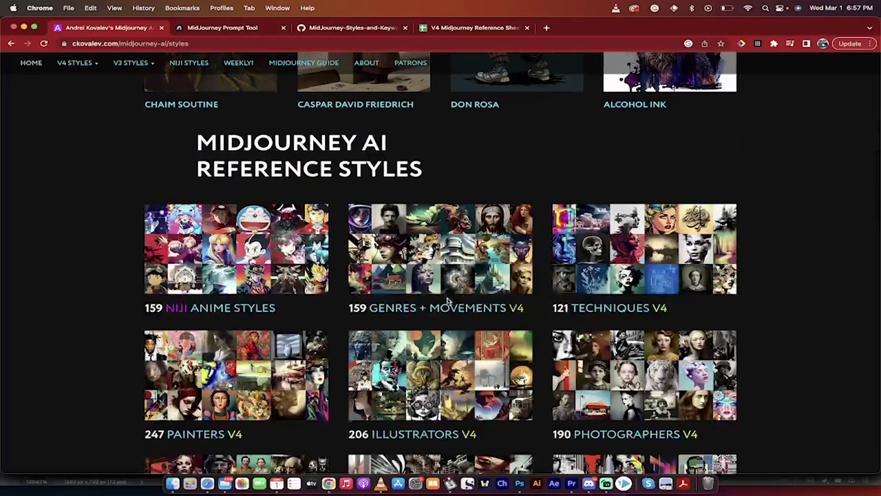
pyautogui.scroll(-2, 665, 260)
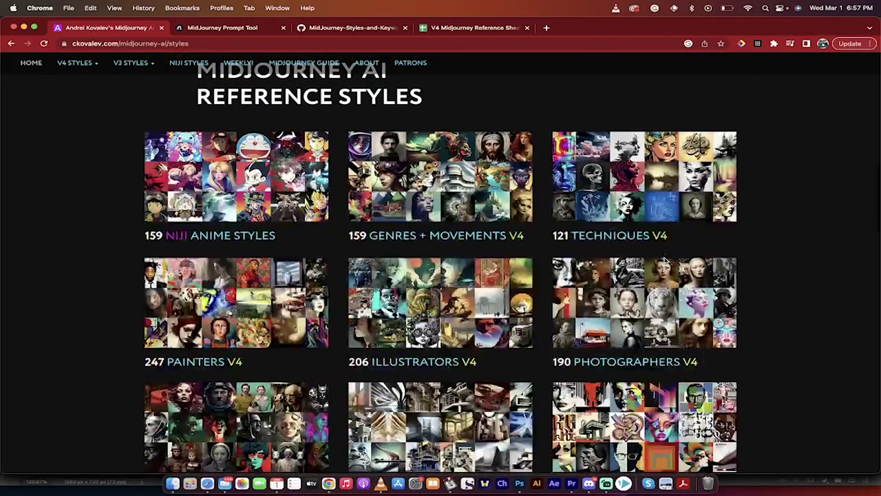
pyautogui.click(642, 148)
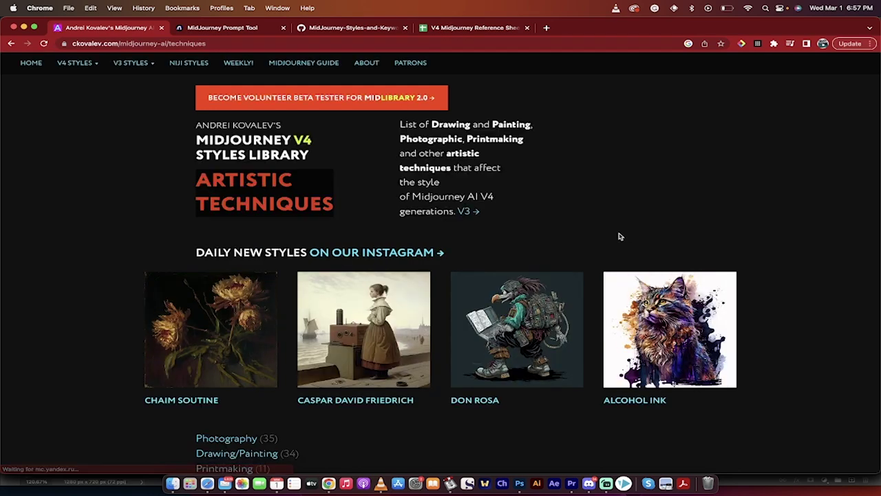
# - Scroll down through Photographic Techniques and copy the Thermograph keyword from its caption
pyautogui.scroll(-2, 104, 301)
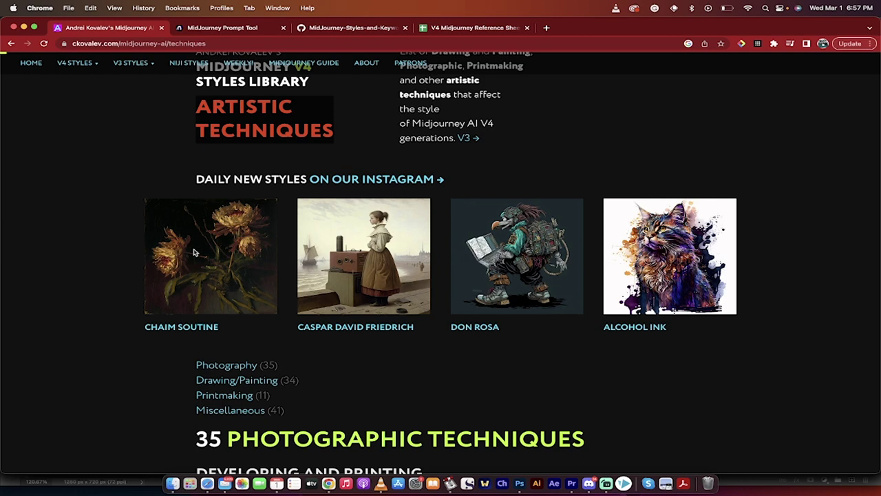
pyautogui.scroll(-1, 150, 260)
pyautogui.scroll(-3, 149, 260)
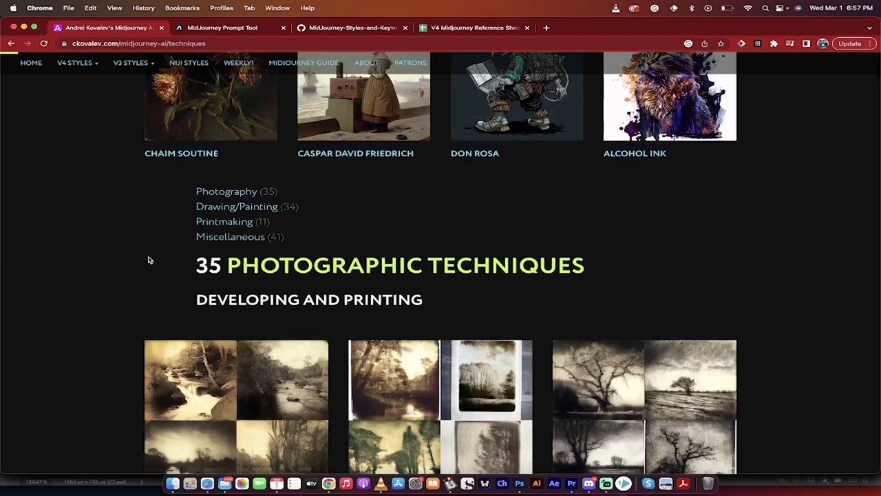
pyautogui.scroll(-3, 149, 260)
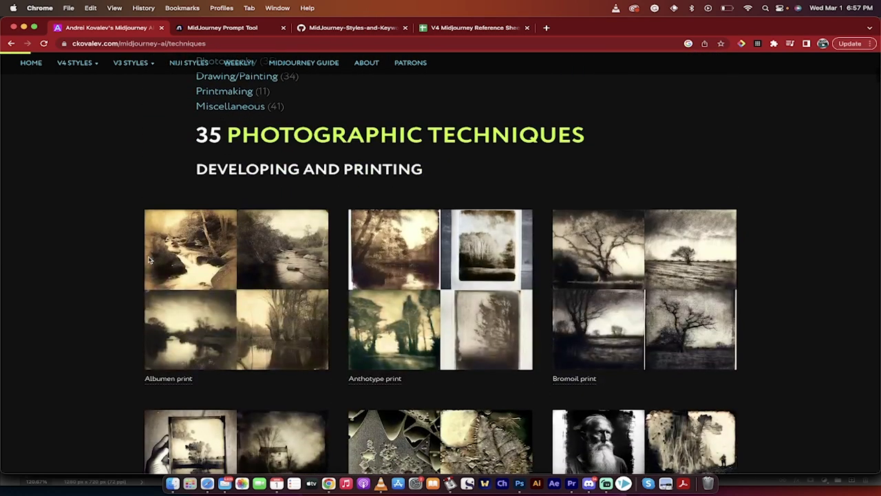
pyautogui.scroll(-1, 116, 272)
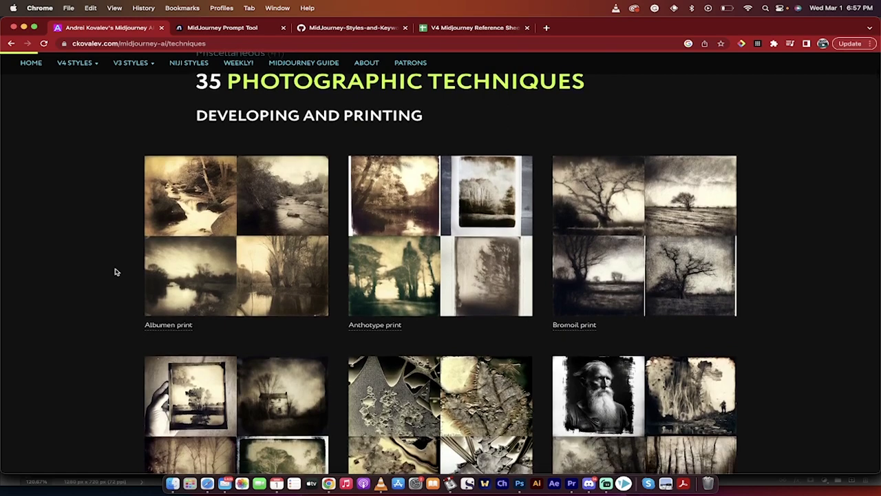
pyautogui.scroll(2, 115, 272)
pyautogui.scroll(-2, 116, 272)
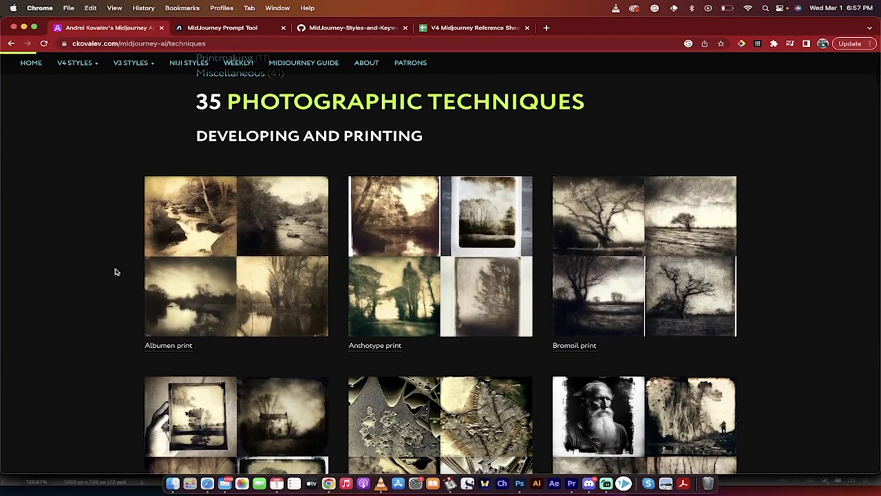
pyautogui.scroll(-1, 116, 272)
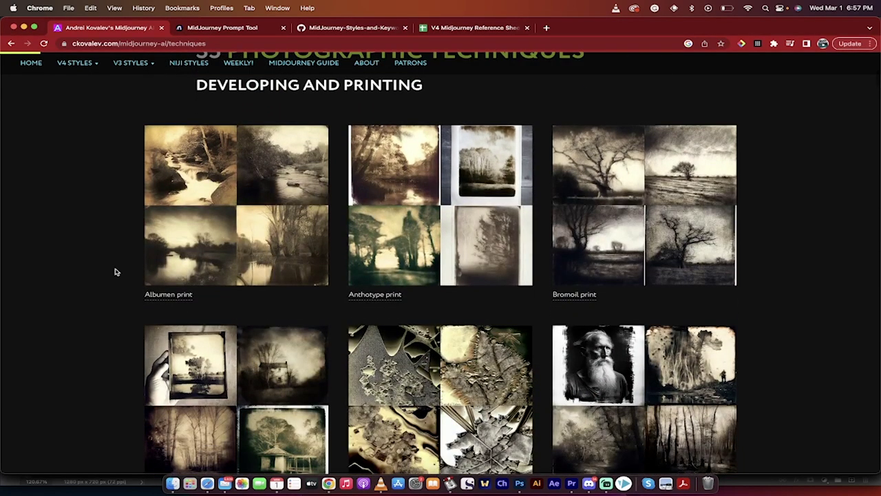
pyautogui.scroll(-1, 116, 272)
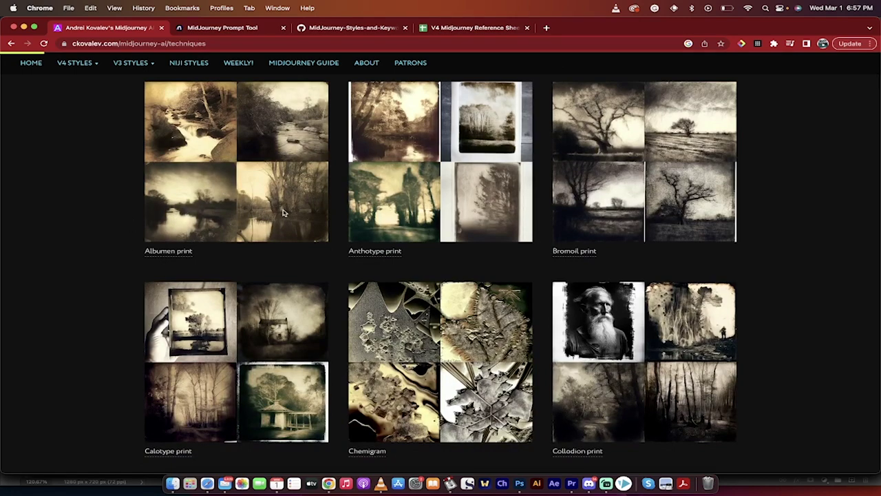
pyautogui.scroll(-4, 98, 241)
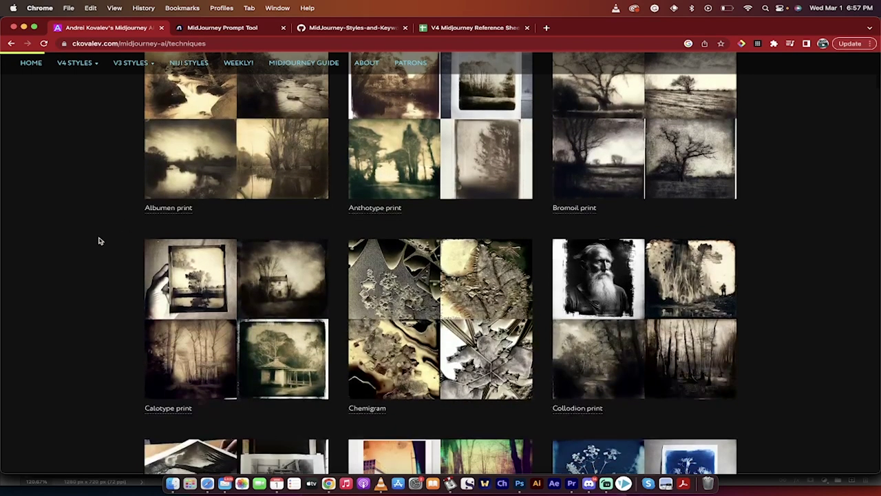
pyautogui.scroll(-18, 502, 300)
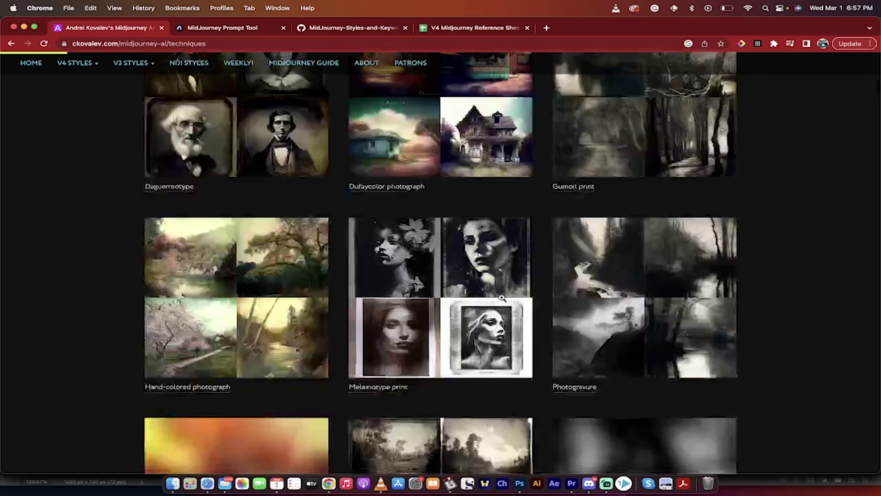
pyautogui.scroll(-3, 502, 300)
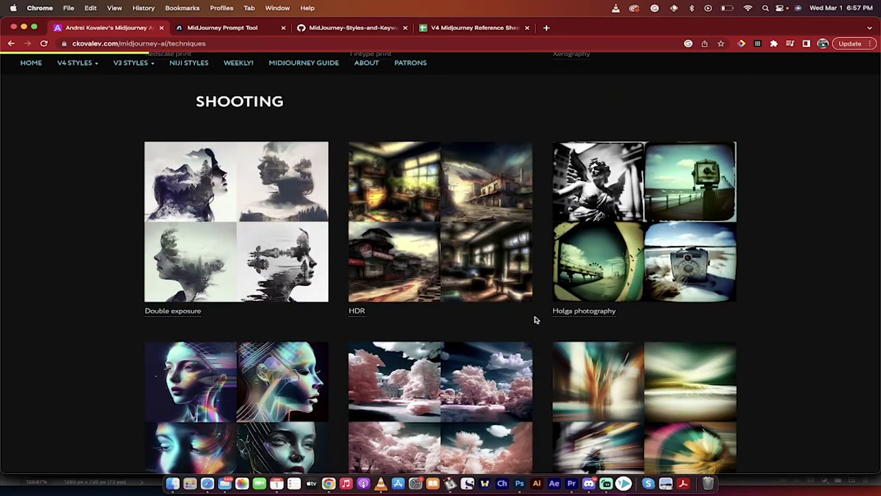
pyautogui.scroll(-2, 535, 318)
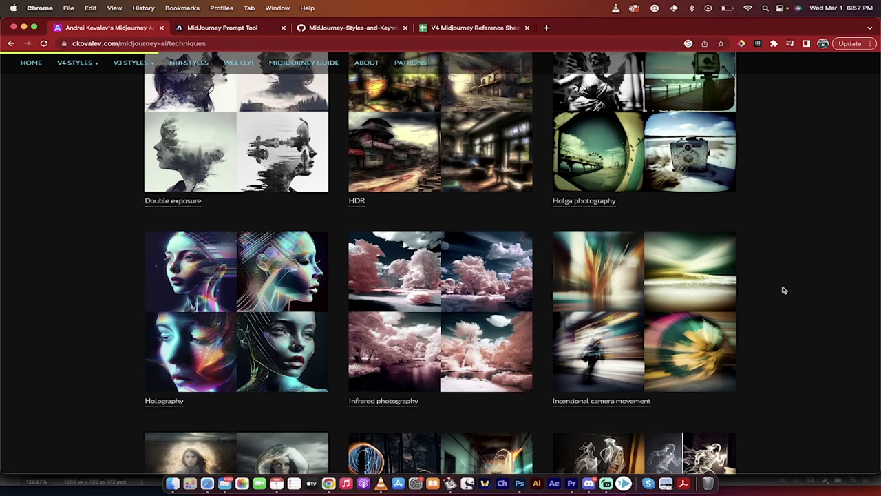
pyautogui.scroll(-2, 784, 290)
pyautogui.scroll(-6, 349, 308)
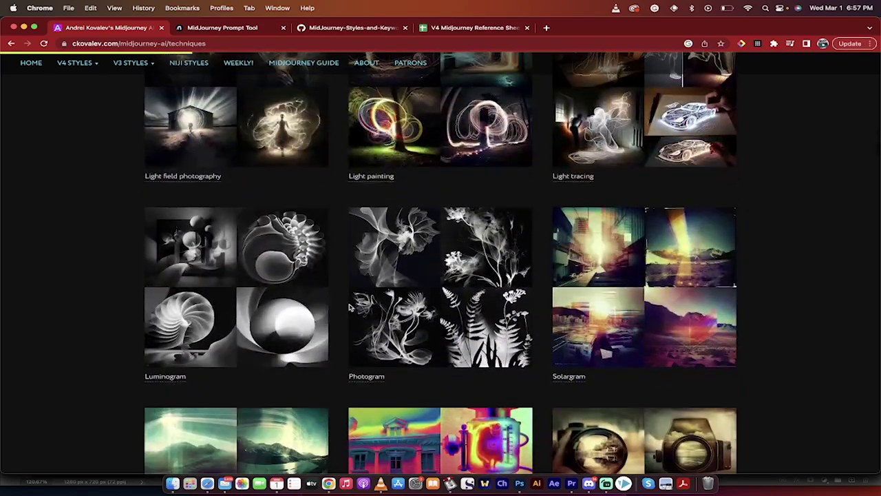
pyautogui.scroll(-3, 349, 308)
pyautogui.scroll(-2, 389, 282)
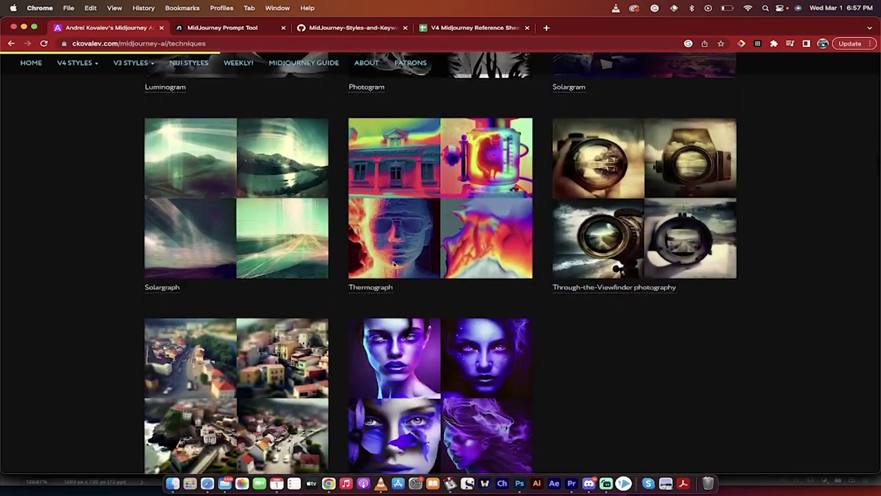
pyautogui.click(372, 289)
# - Send the Midjourney Bot an /imagine prompt 'bulldog Thermograph' in Discord
pyautogui.click(589, 484)
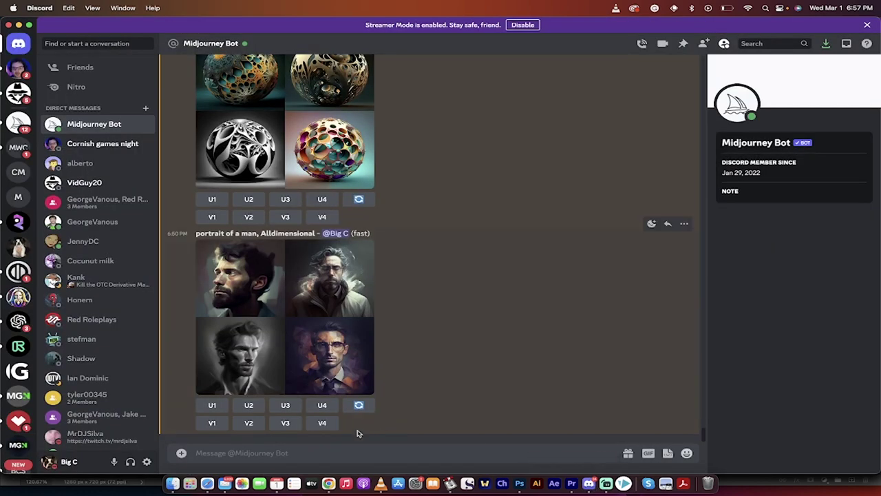
pyautogui.write('/imag')
pyautogui.press('Tab')
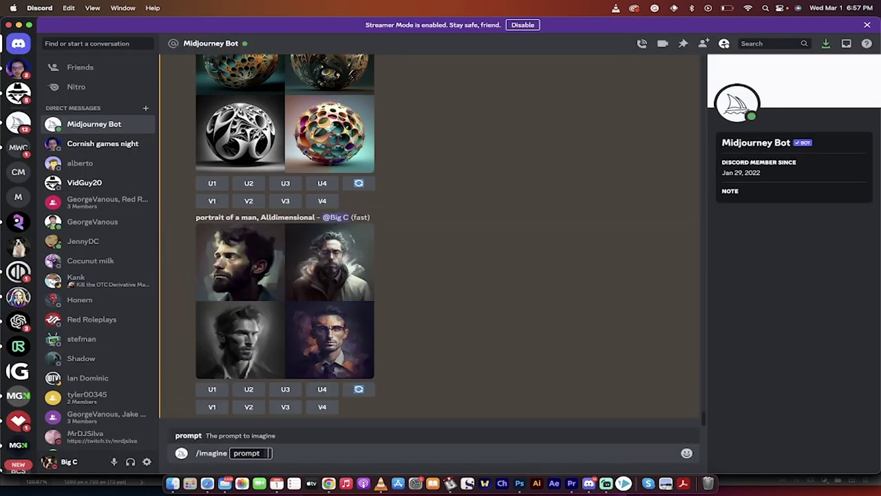
pyautogui.write('bulldog')
pyautogui.press('super+v')
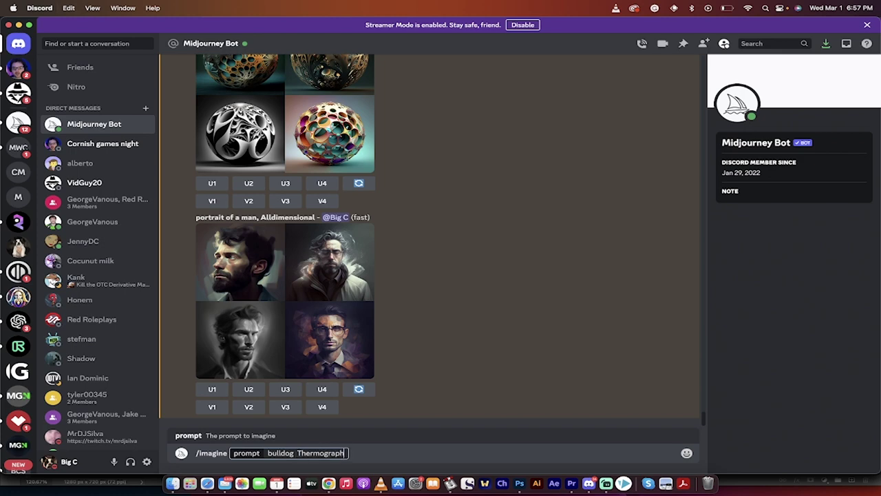
pyautogui.press('Return')
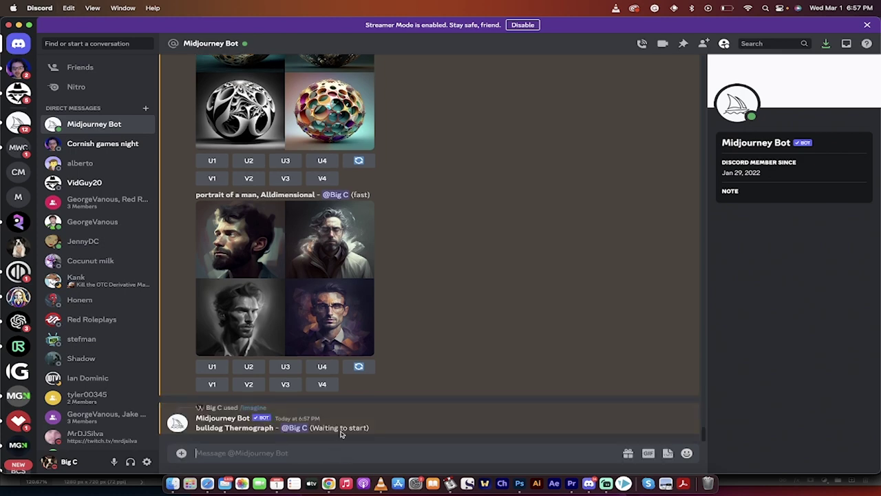
# - Return to Chrome and open the Painters page from the V4 Styles menu
pyautogui.press('super+Tab')
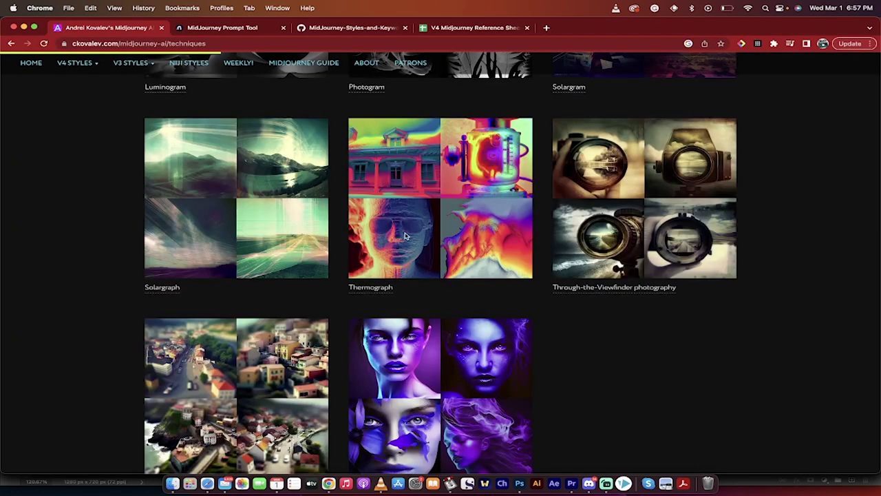
pyautogui.scroll(-6, 406, 236)
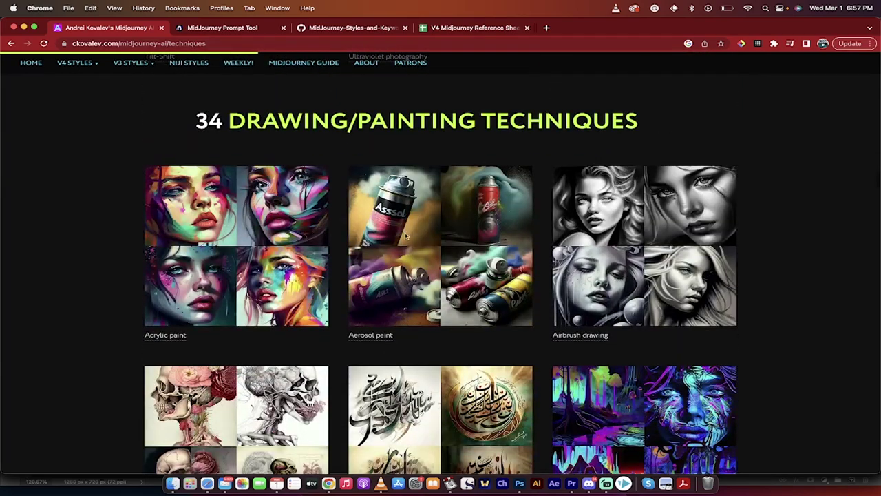
pyautogui.scroll(20, 227, 241)
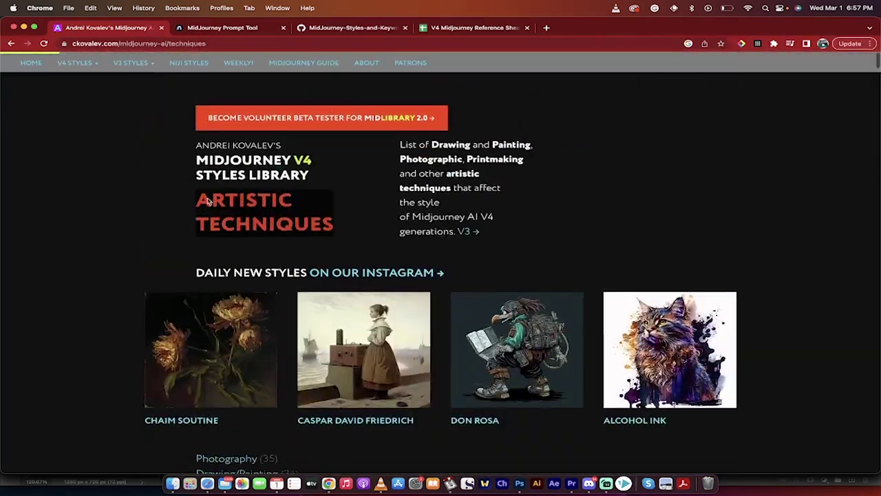
pyautogui.moveTo(137, 66)
pyautogui.moveTo(84, 64)
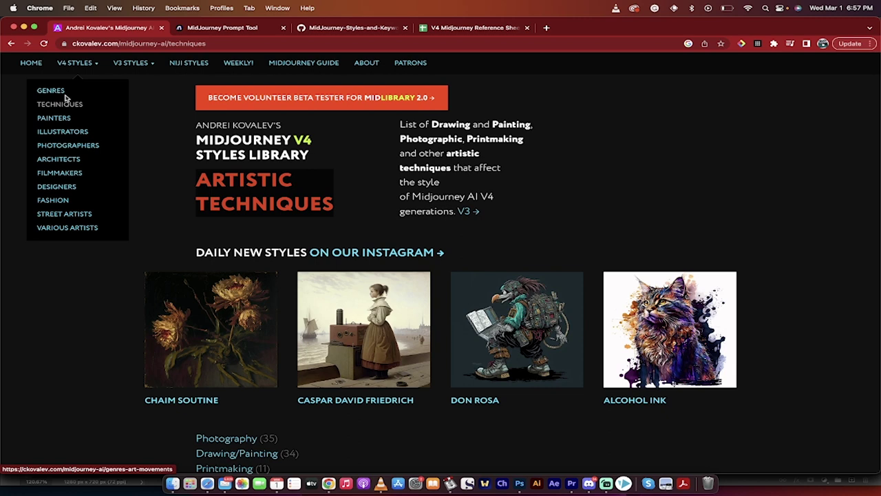
pyautogui.click(60, 119)
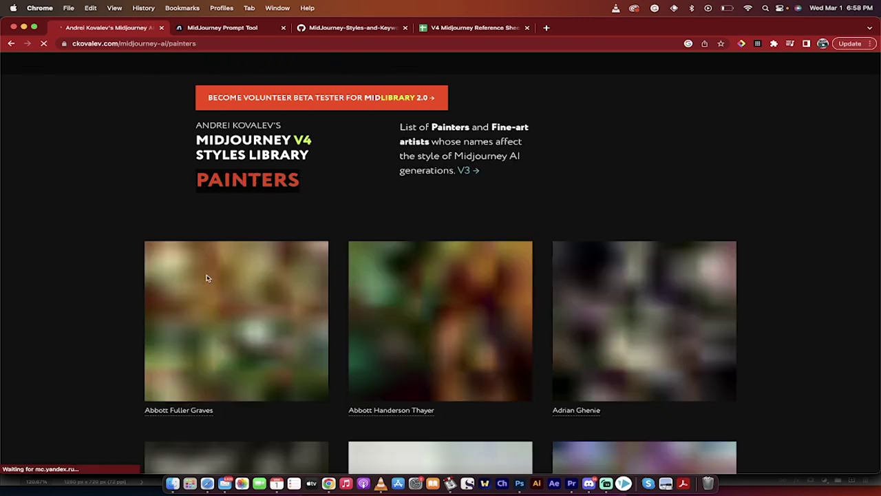
pyautogui.scroll(-3, 486, 256)
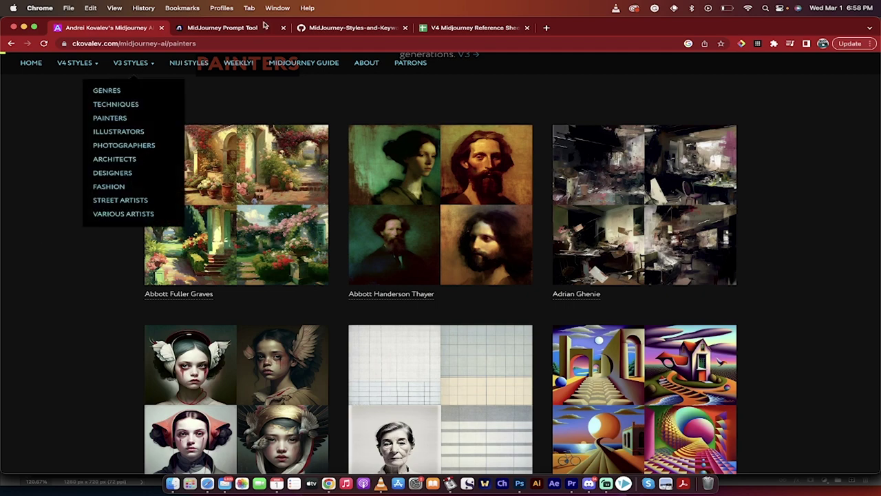
# - Show the GitHub README tab and move it ahead of the MidJourney Prompt Tool tab
pyautogui.click(349, 30)
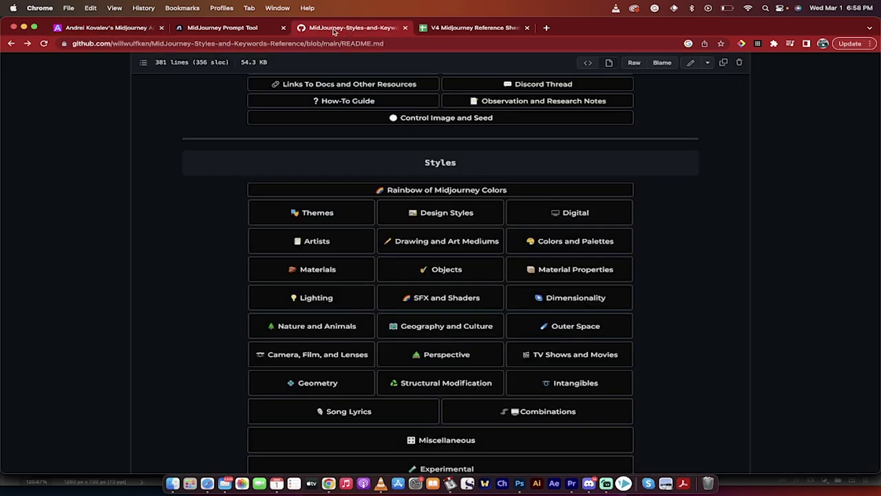
pyautogui.moveTo(335, 31); pyautogui.dragTo(227, 28)
pyautogui.scroll(10, 142, 242)
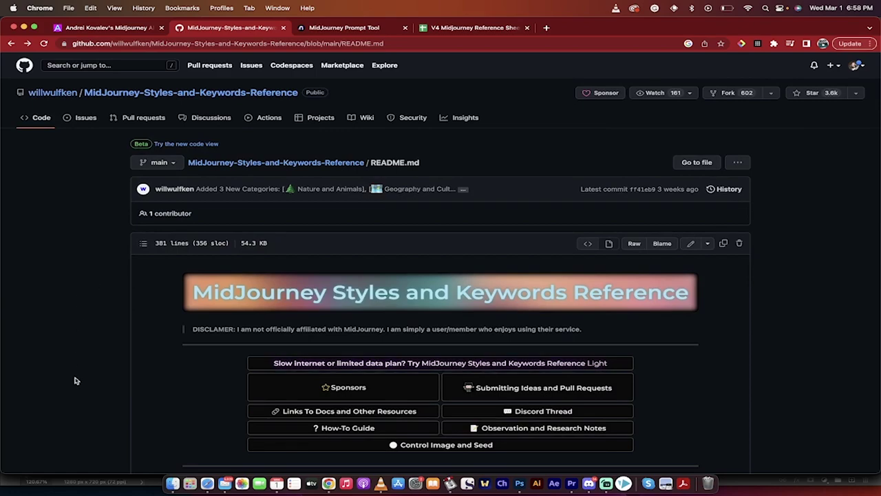
# - Browse the README's style categories such as Themes, Artists, Lighting, and Nature and Animals
pyautogui.scroll(-5, 75, 379)
pyautogui.scroll(-4, 221, 335)
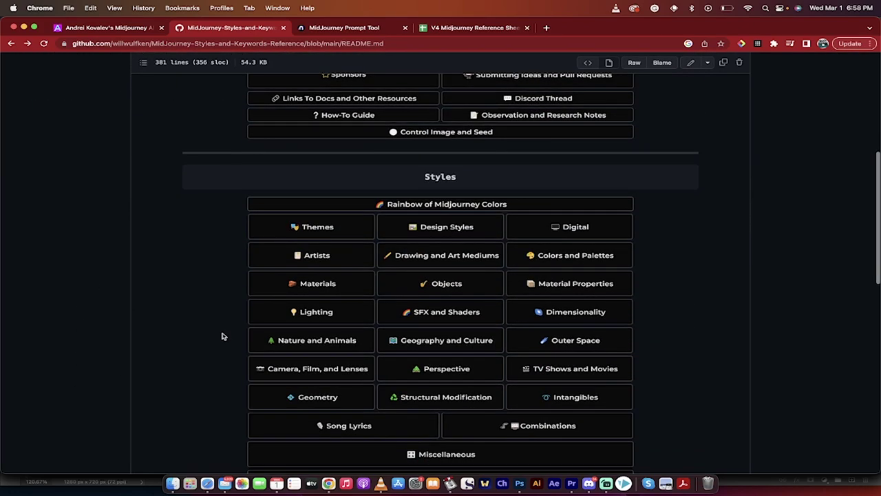
pyautogui.scroll(10, 221, 335)
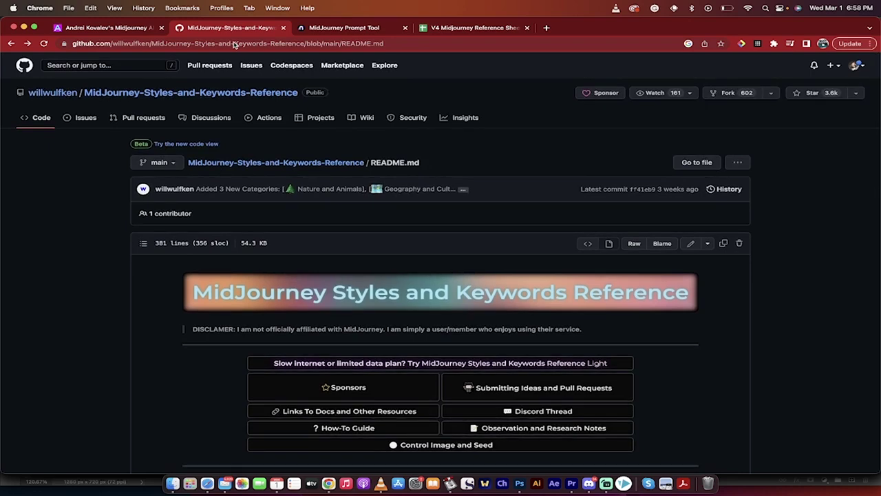
pyautogui.scroll(-3, 264, 153)
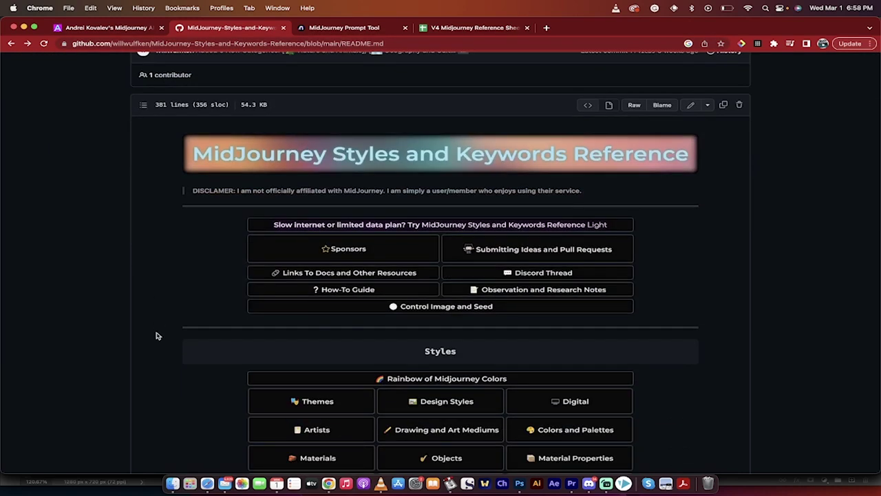
pyautogui.scroll(-5, 155, 350)
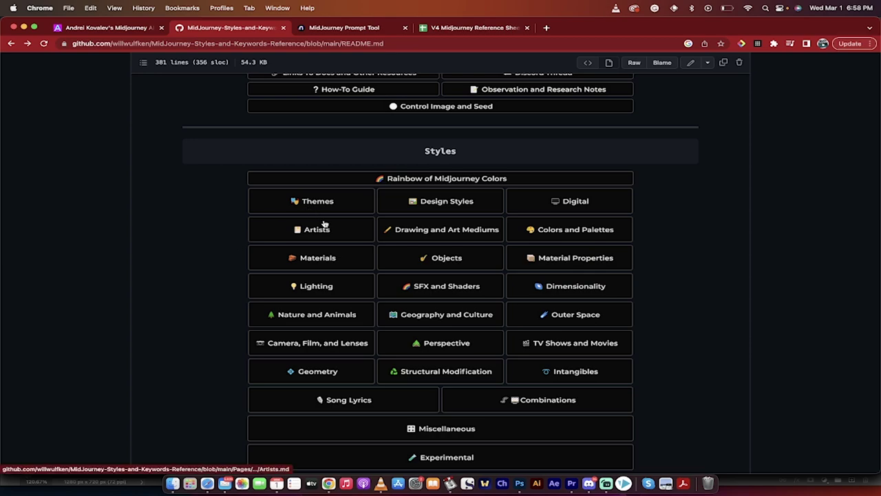
pyautogui.scroll(-3, 334, 244)
pyautogui.scroll(15, 334, 244)
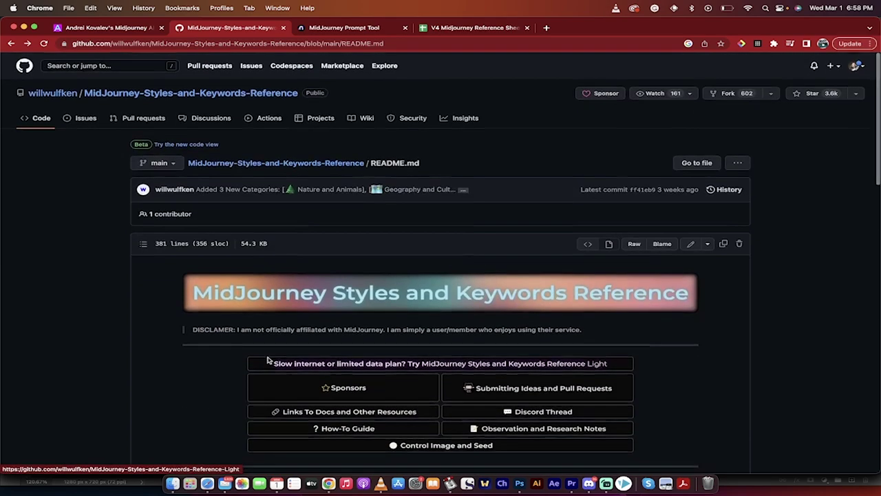
pyautogui.scroll(-10, 269, 360)
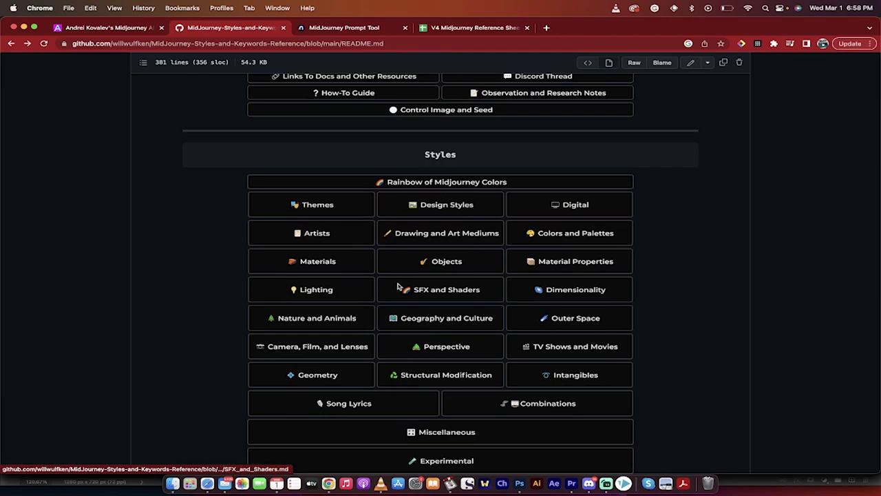
pyautogui.scroll(-15, 397, 286)
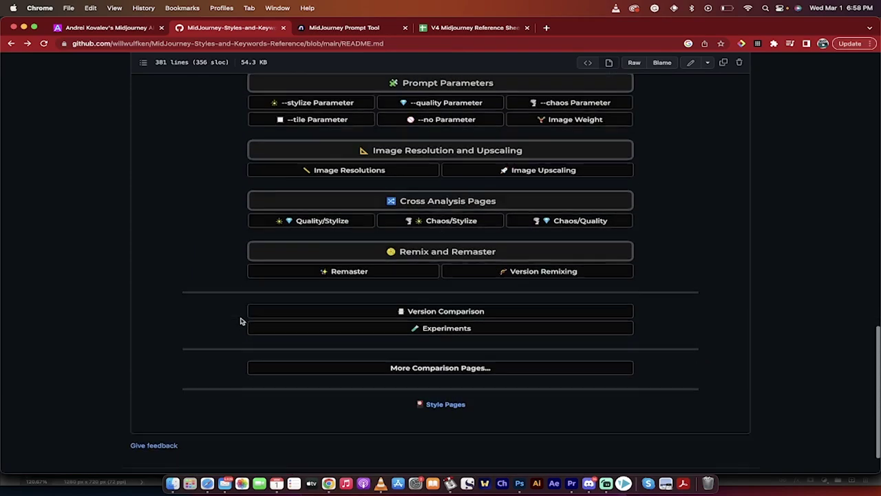
pyautogui.scroll(13, 241, 321)
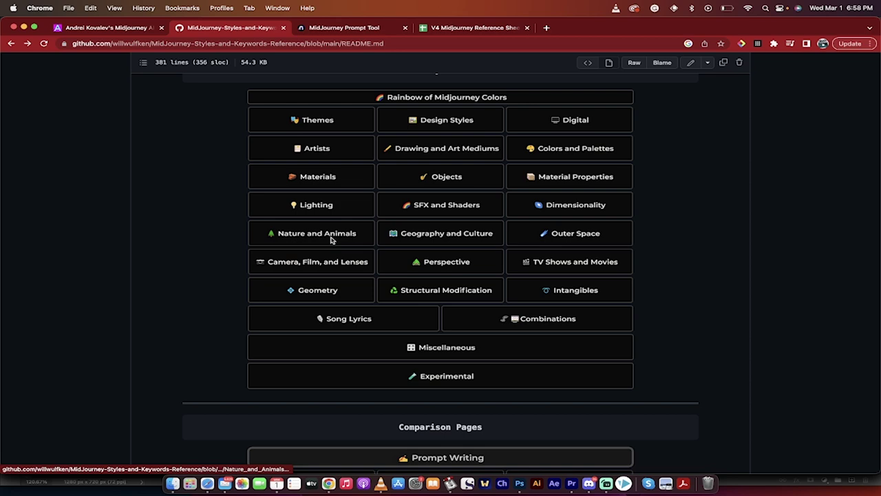
# - Open Geography and Culture and expand Countries and Nations to view Country, Nation and American-Style grids
pyautogui.click(403, 234)
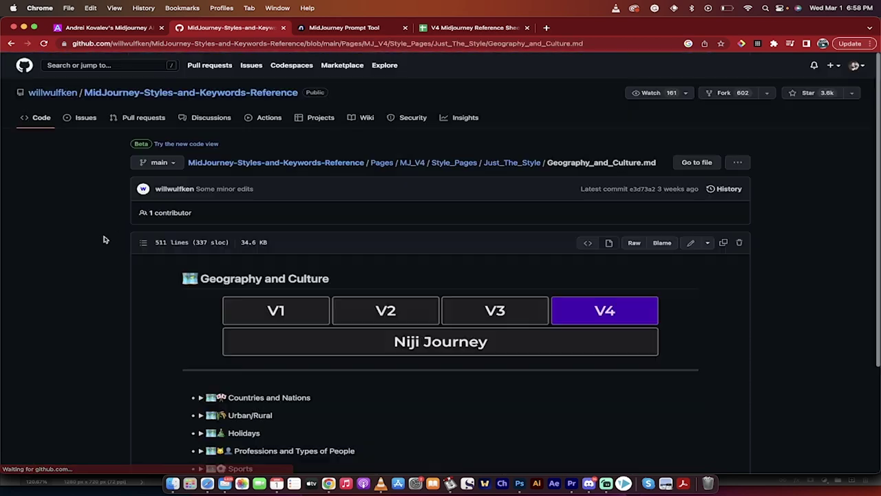
pyautogui.scroll(-3, 71, 292)
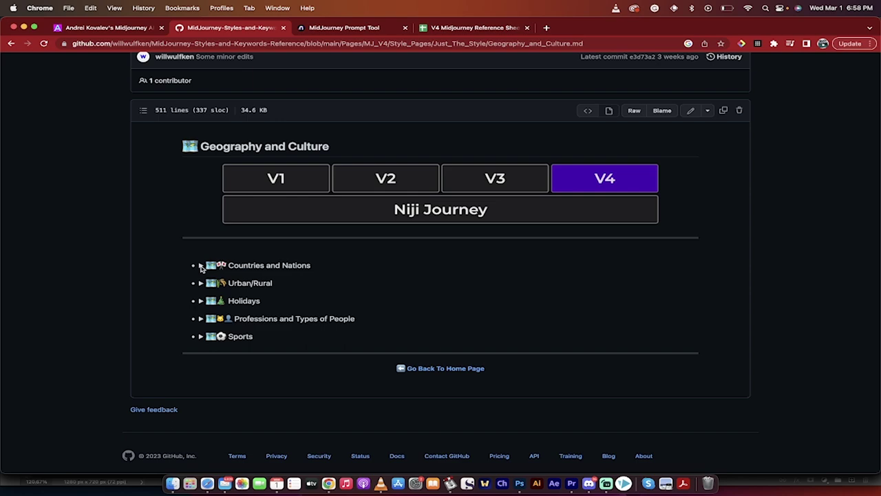
pyautogui.click(201, 267)
pyautogui.scroll(-3, 195, 274)
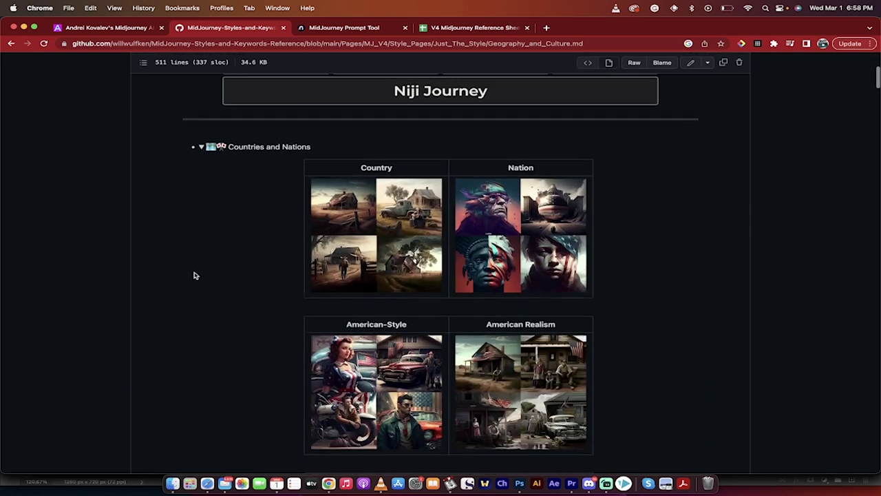
pyautogui.scroll(-3, 408, 229)
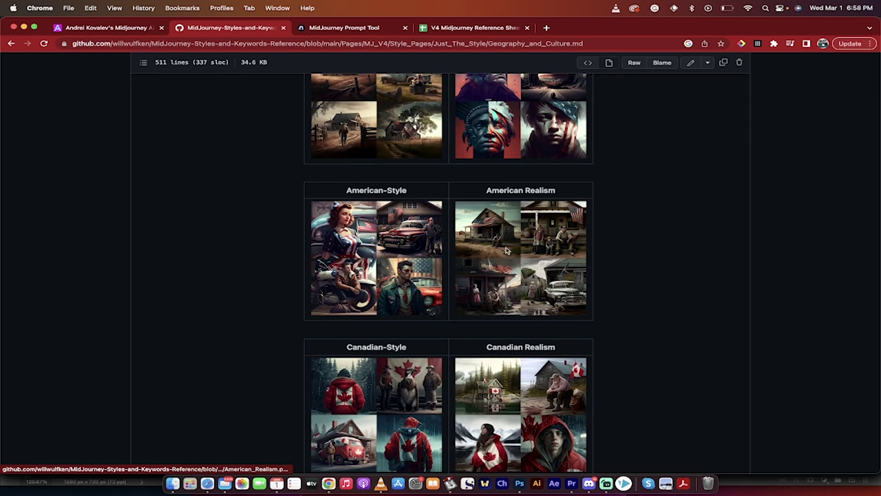
pyautogui.scroll(-3, 408, 262)
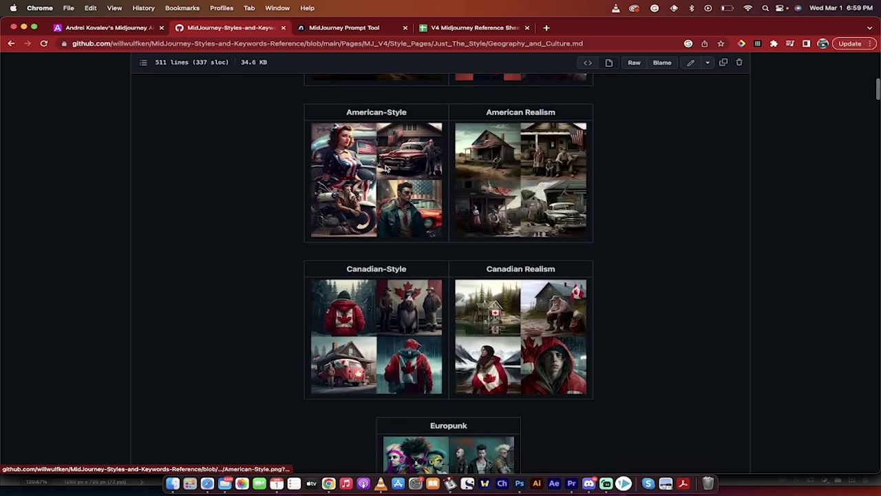
pyautogui.scroll(-3, 378, 279)
pyautogui.scroll(-6, 439, 297)
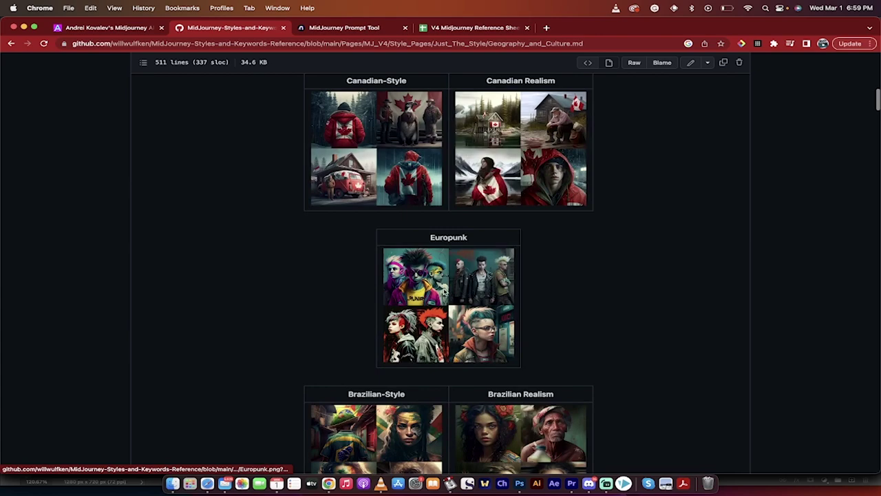
pyautogui.scroll(20, 258, 214)
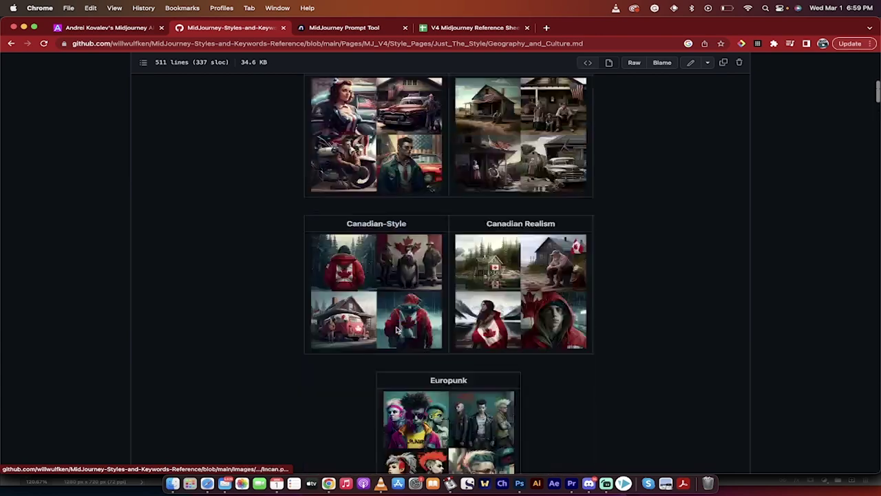
# - Go back to the README index and open the Materials style page
pyautogui.click(11, 43)
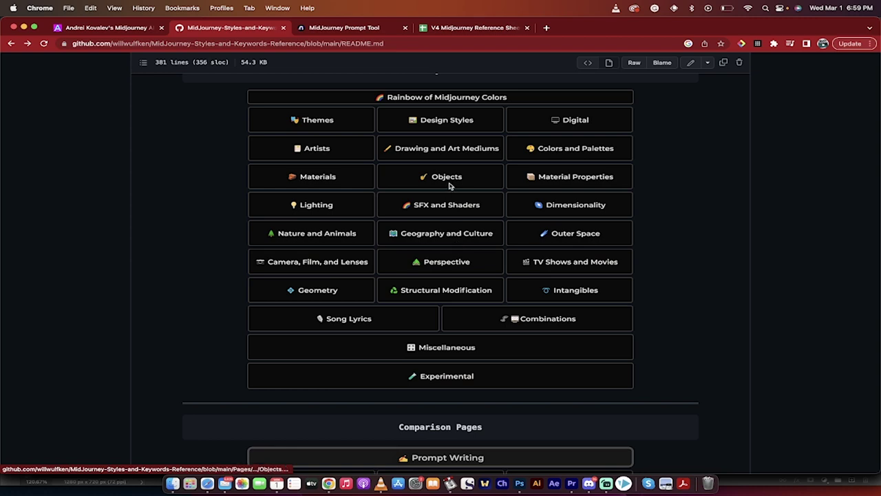
pyautogui.click(318, 280)
pyautogui.scroll(-5, 305, 310)
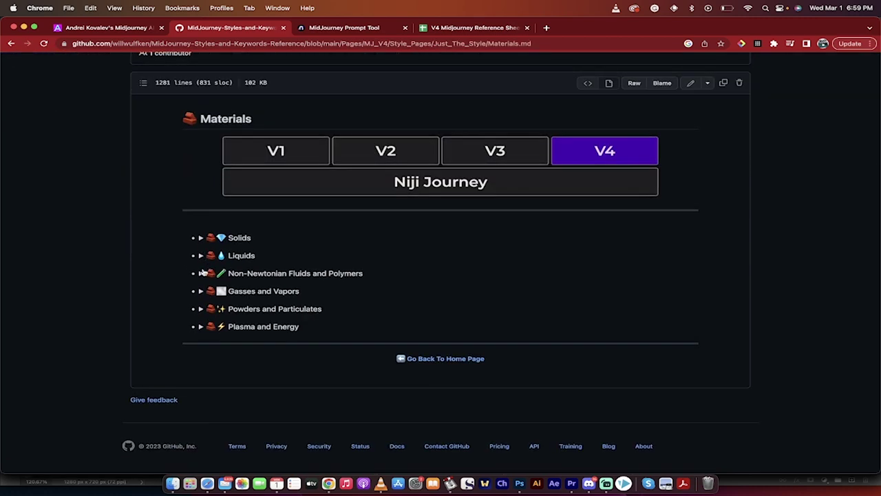
# - Expand Non-Newtonian Fluids and Polymers, then Slime and Putty to show Slime, Flubber, Putty and Poster Tack
pyautogui.click(201, 273)
pyautogui.scroll(-2, 296, 271)
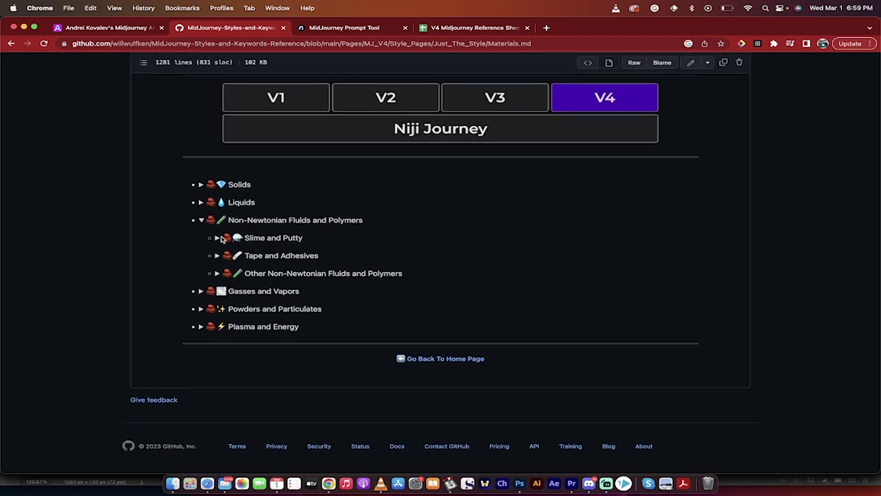
pyautogui.click(276, 237)
pyautogui.click(280, 239)
pyautogui.click(267, 237)
pyautogui.scroll(1, 404, 266)
pyautogui.scroll(6, 405, 266)
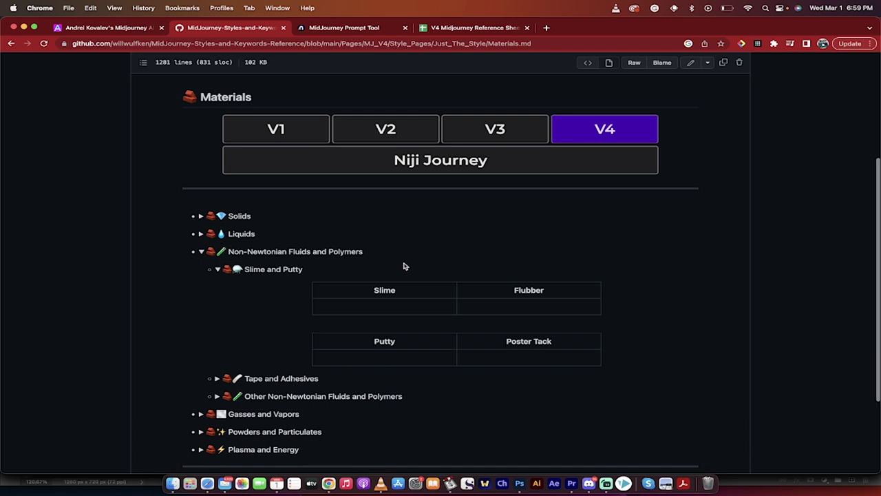
# - Switch to the MidJourney Prompt Helper and start editing the 'dog reading a book' prompt
pyautogui.click(344, 30)
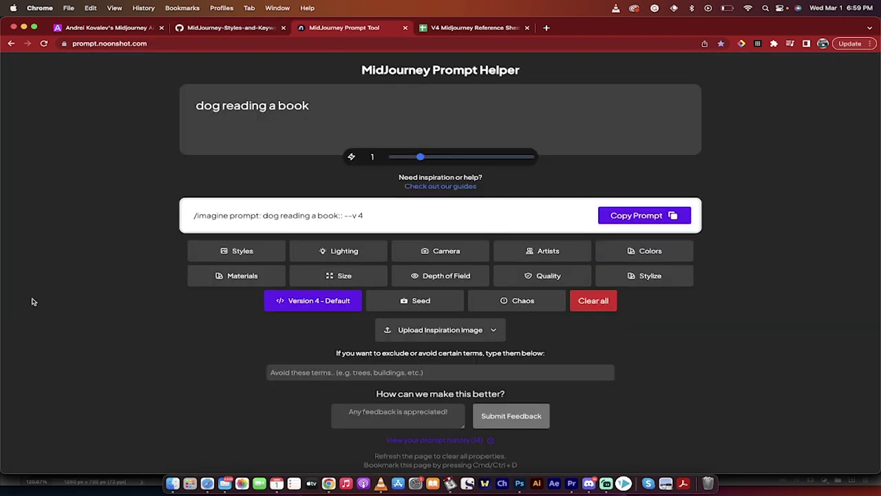
pyautogui.click(339, 108)
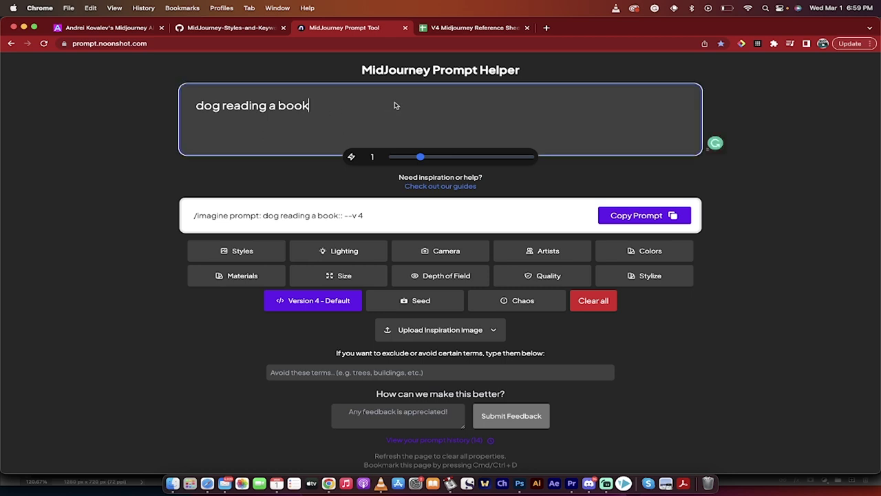
pyautogui.scroll(-2, 138, 313)
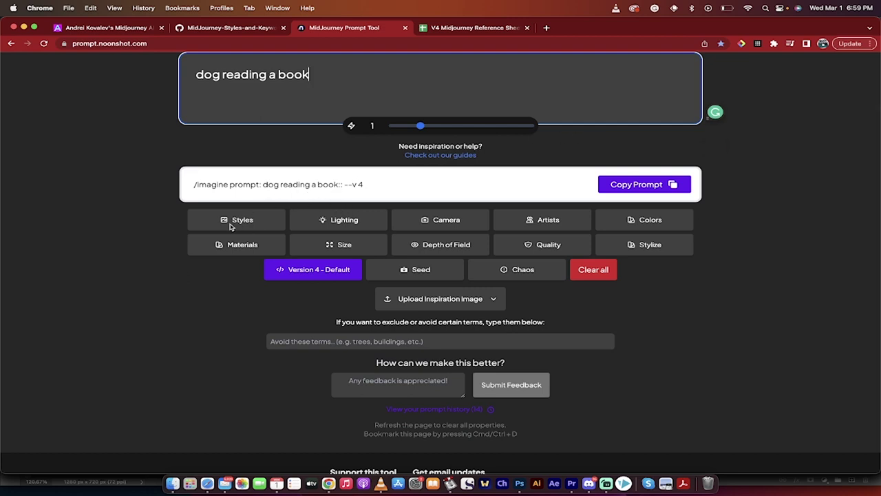
# - Add Edgar Degas as the artist style and DSLR as the camera to the prompt
pyautogui.click(543, 221)
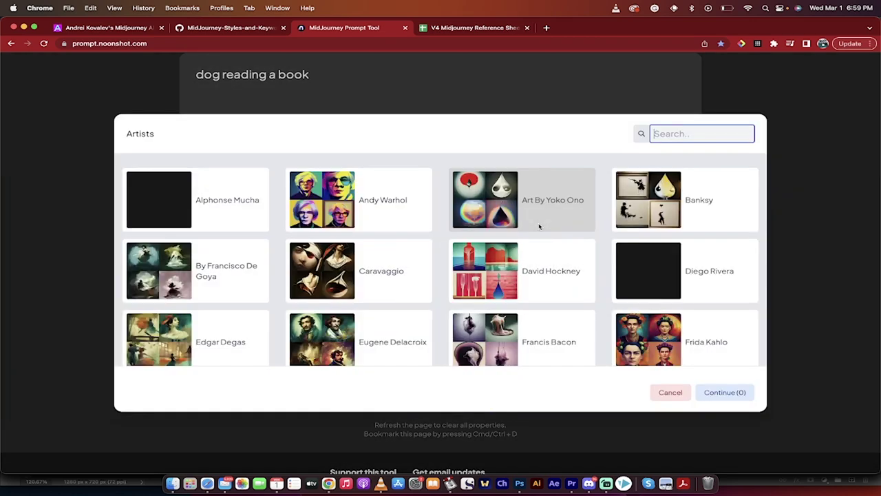
pyautogui.scroll(-5, 385, 241)
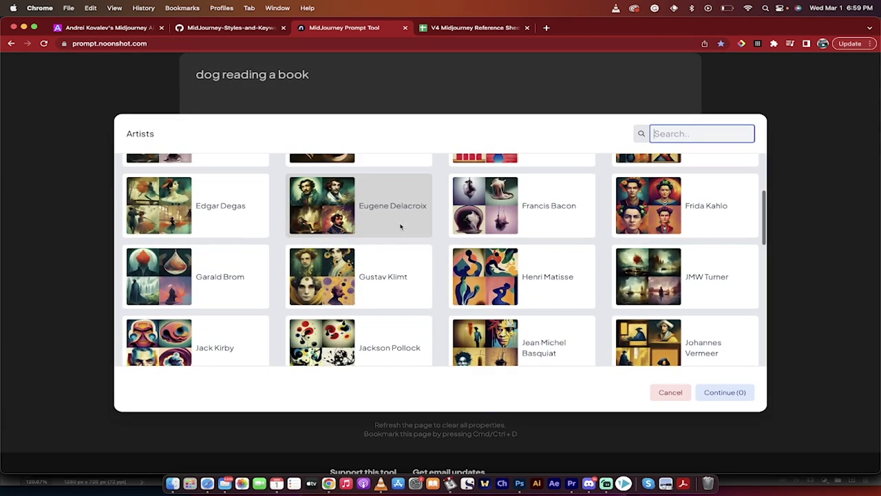
pyautogui.click(216, 217)
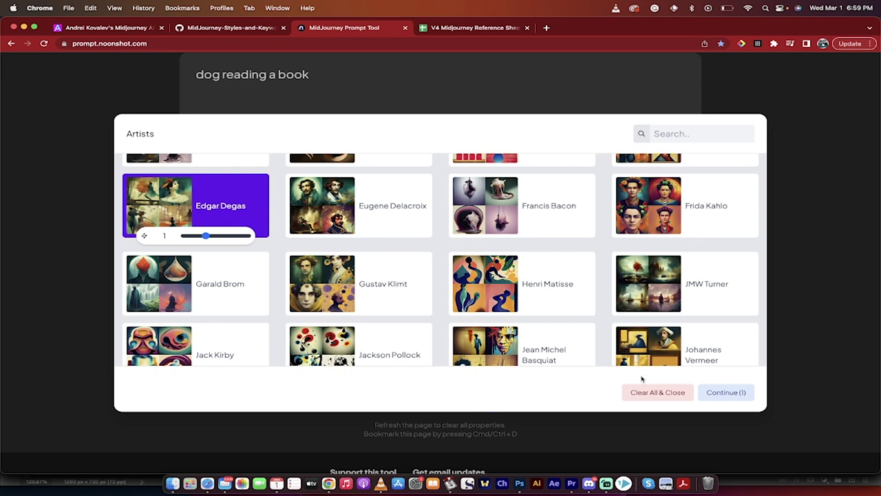
pyautogui.click(725, 393)
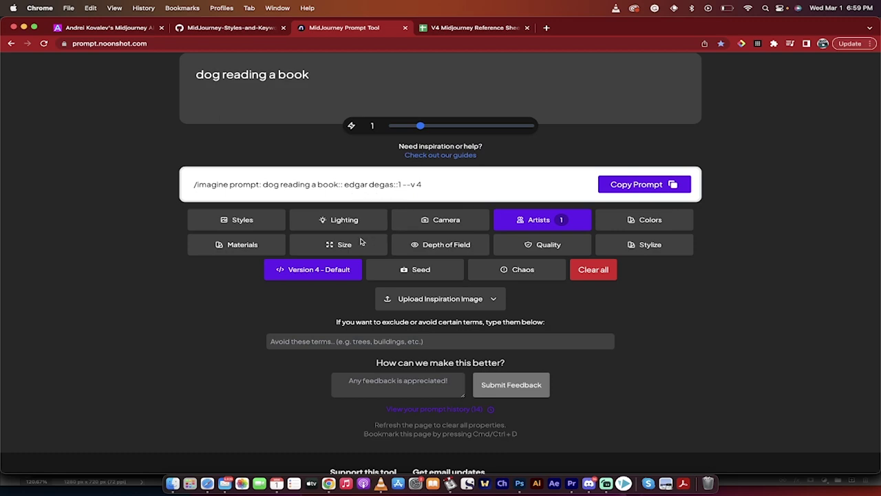
pyautogui.click(441, 221)
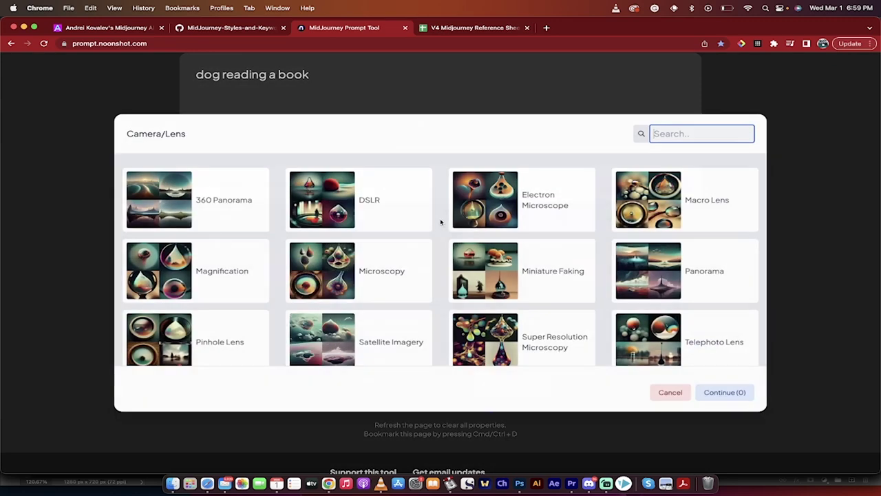
pyautogui.click(381, 194)
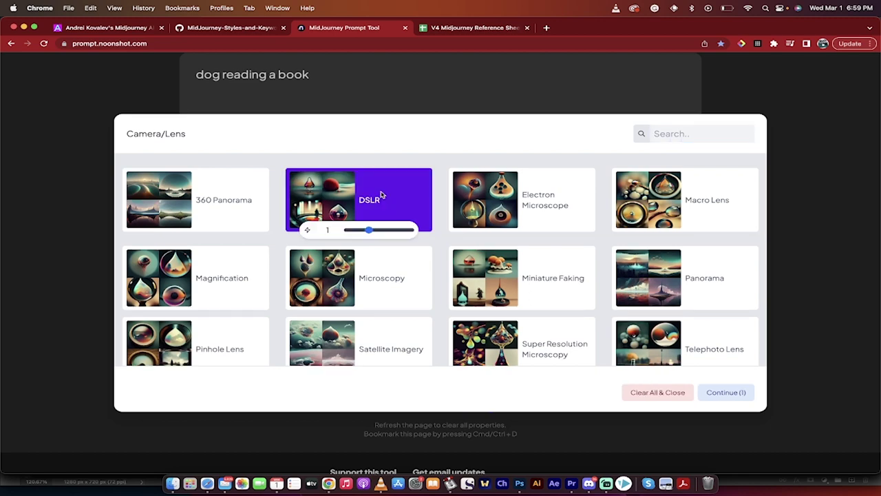
pyautogui.click(724, 394)
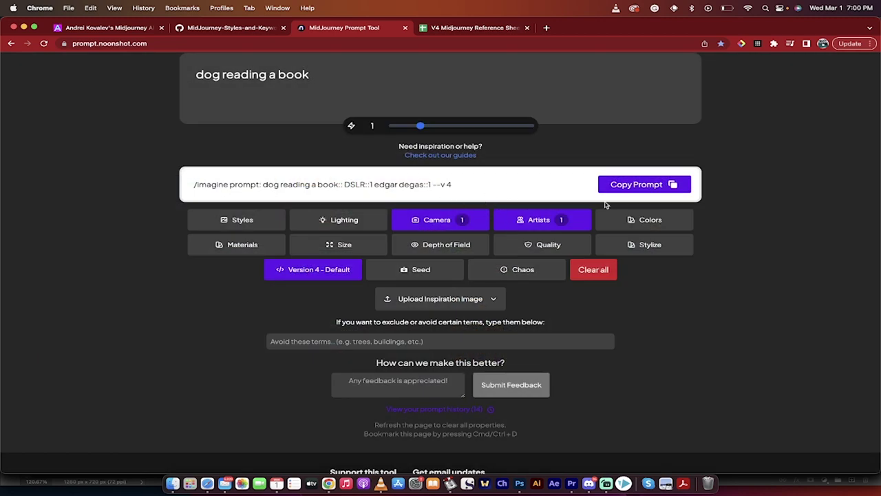
# - Add Hot Pink Color and copy the finished prompt
pyautogui.click(630, 220)
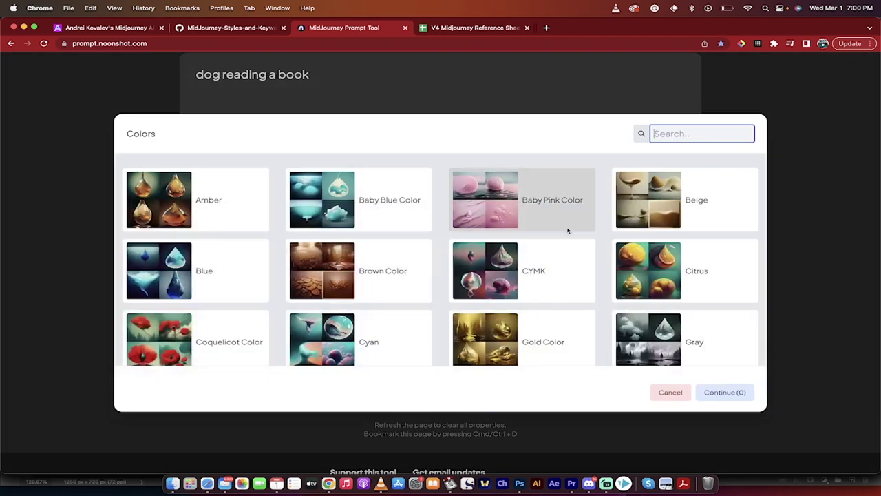
pyautogui.scroll(-5, 568, 231)
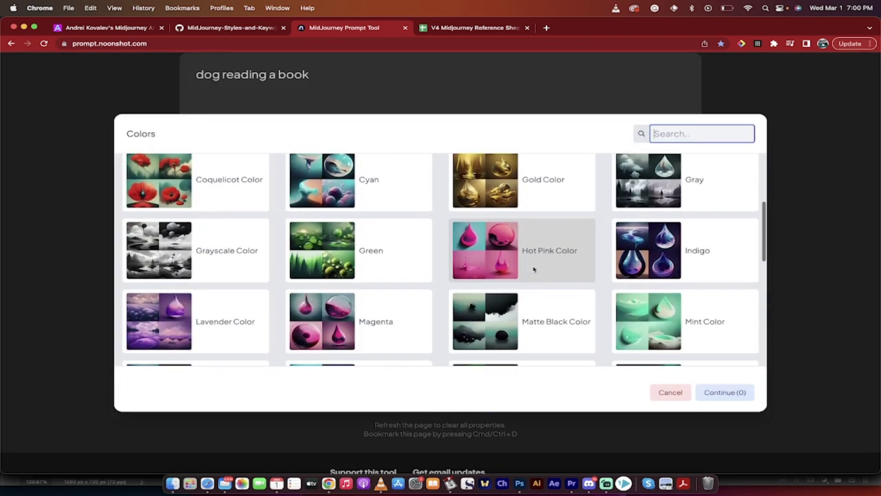
pyautogui.click(542, 250)
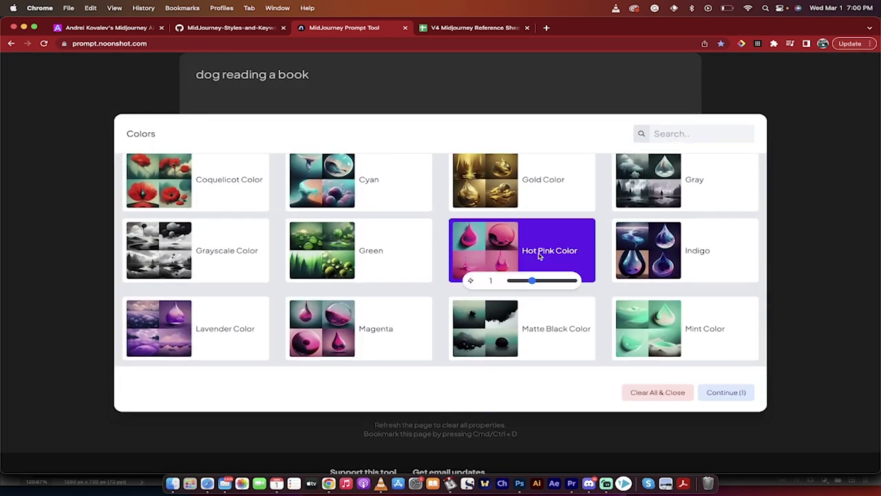
pyautogui.click(724, 394)
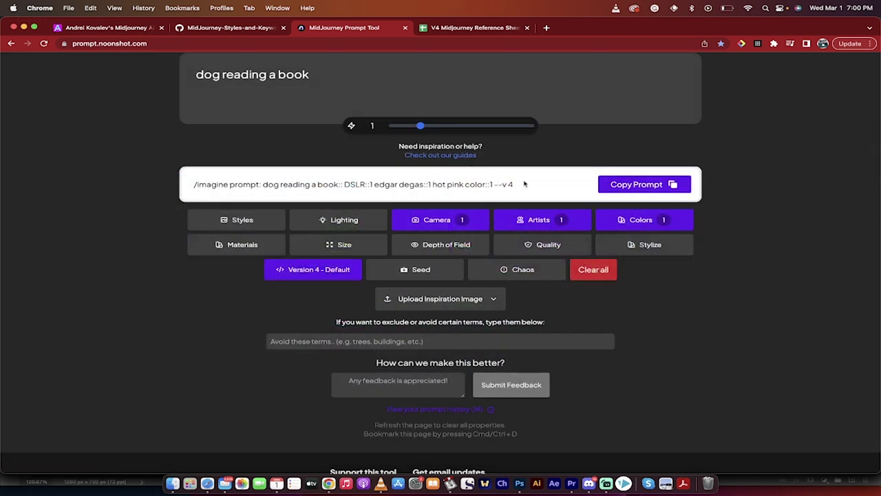
pyautogui.click(622, 186)
# - In Discord, enlarge the bulldog Thermograph image grid for a closer look, then close it
pyautogui.click(588, 482)
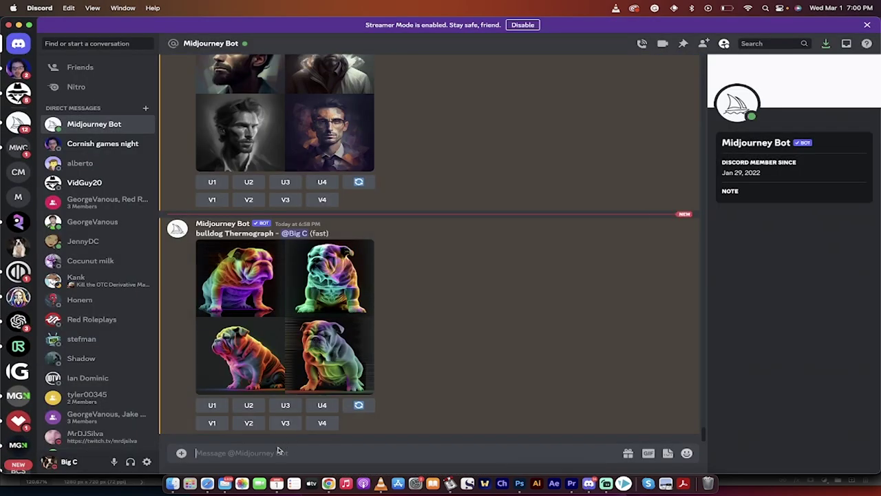
pyautogui.click(281, 351)
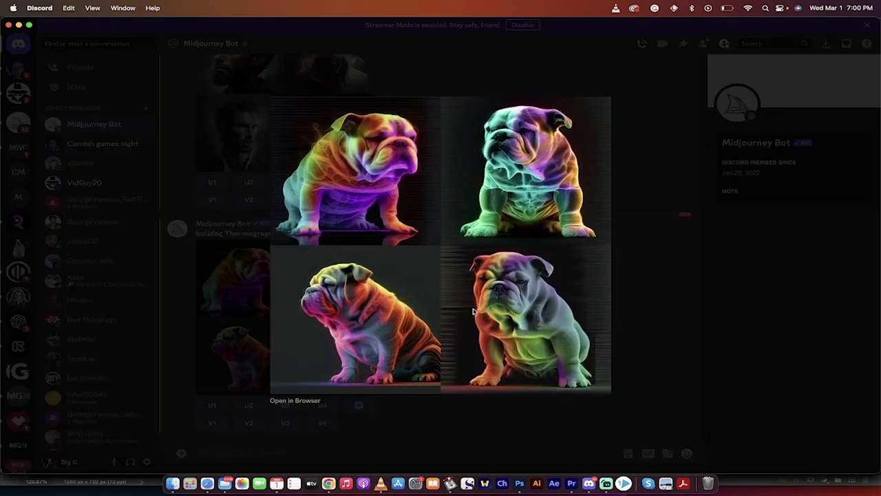
pyautogui.click(628, 309)
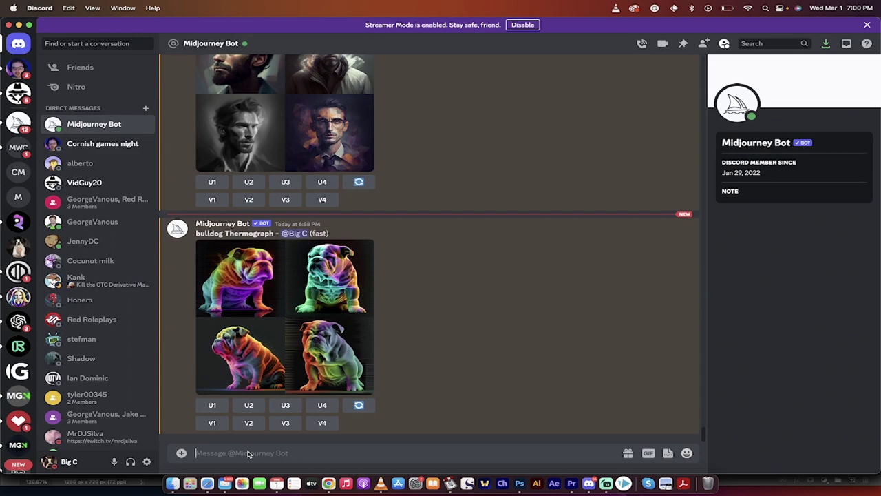
# - Submit '/imagine dog reading a book:: DSLR::1 edgar degas::1 hot pink color::1 --v 4' to the bot
pyautogui.write('/imagine')
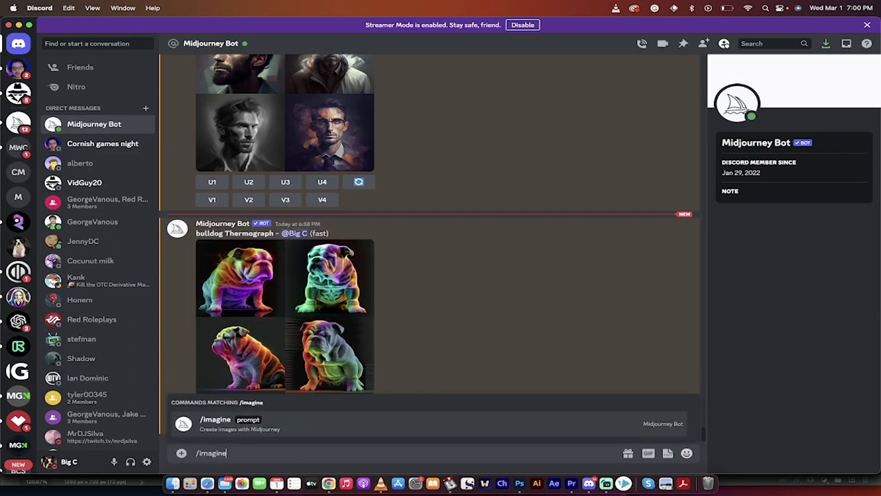
pyautogui.press('Tab')
pyautogui.press('super+v')
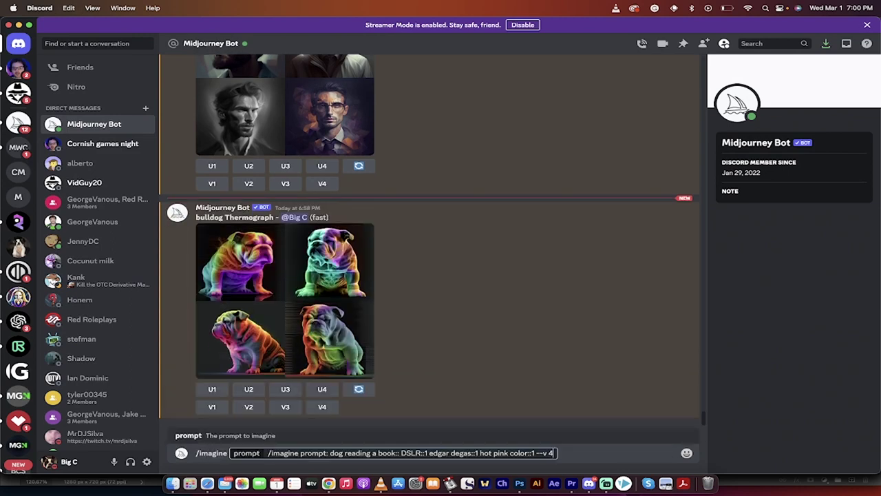
pyautogui.press('Return')
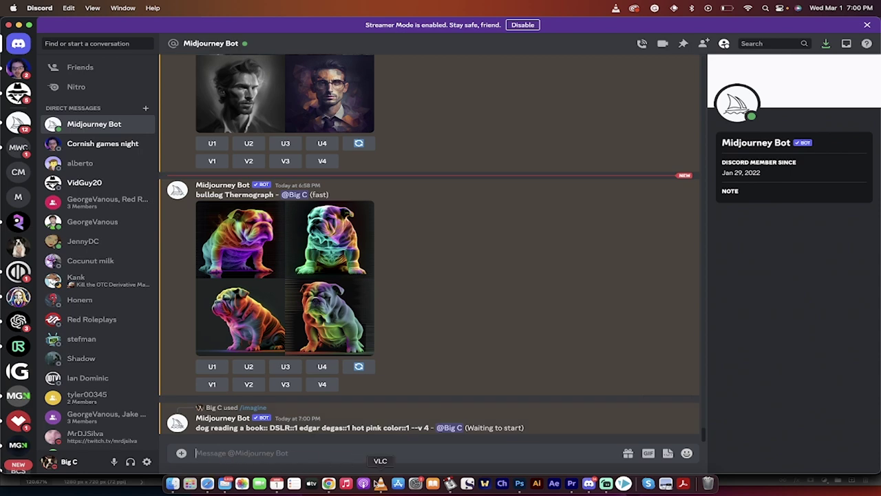
# - Back in Chrome, glance at the GitHub Materials and prompt tool pages, then open the V4 Midjourney Reference Sheets
pyautogui.click(334, 486)
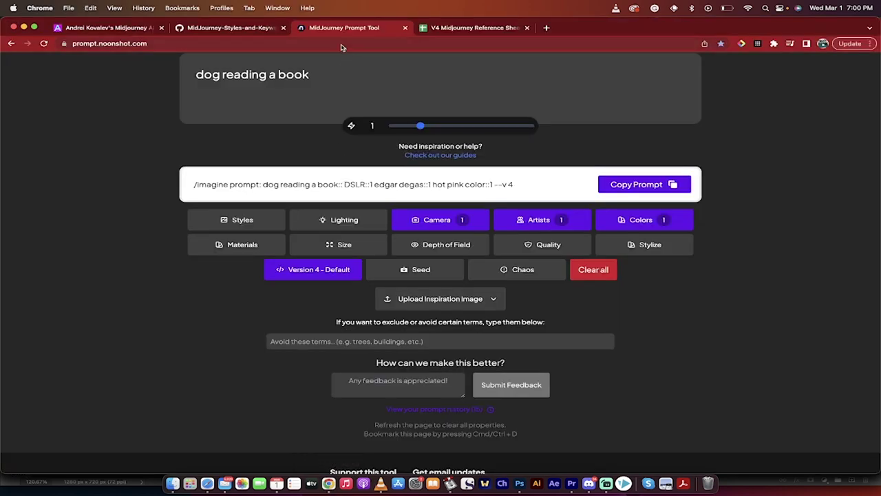
pyautogui.click(247, 31)
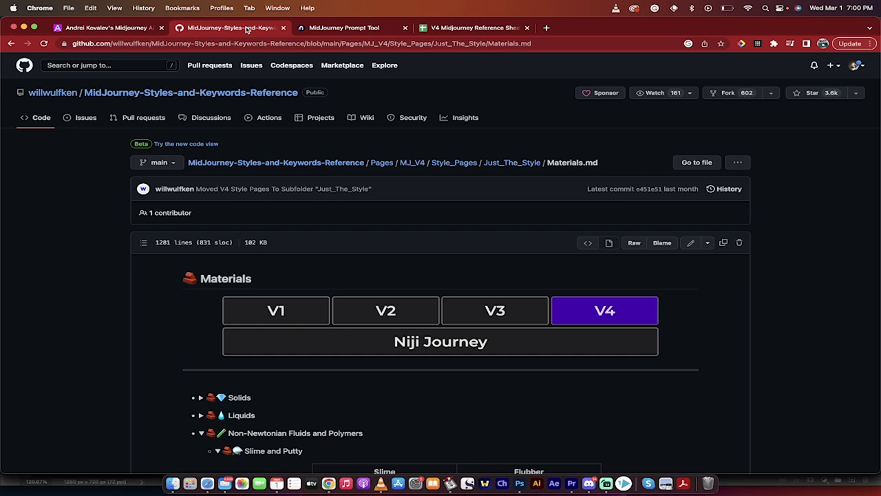
pyautogui.click(329, 31)
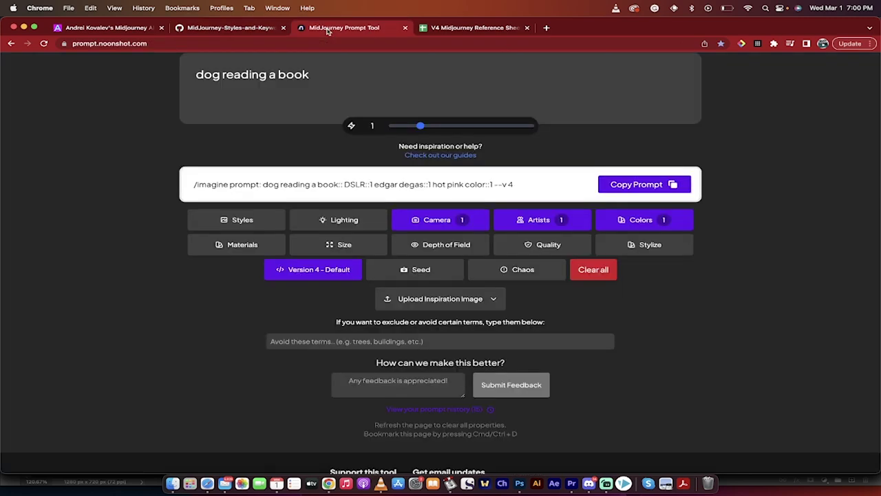
pyautogui.click(457, 27)
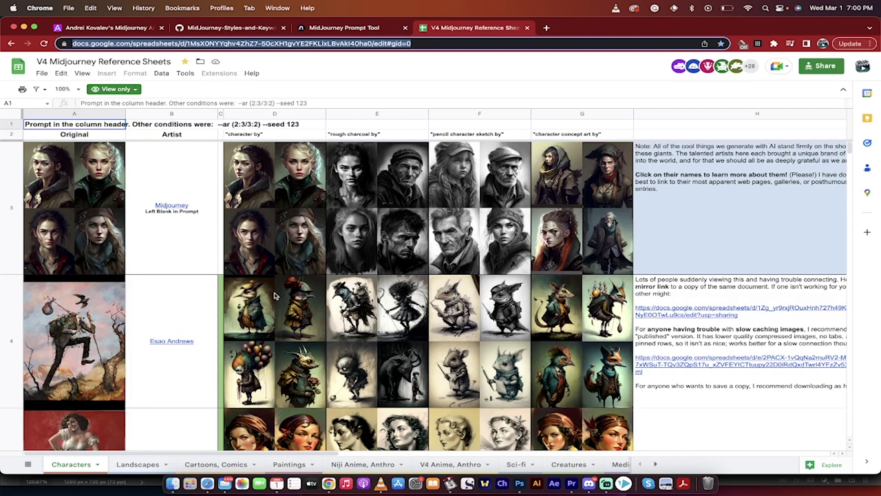
# - Browse the Characters sheet comparing artists like Esao Andrews across 'character by' and 'rough charcoal by' prompts
pyautogui.moveTo(274, 298)
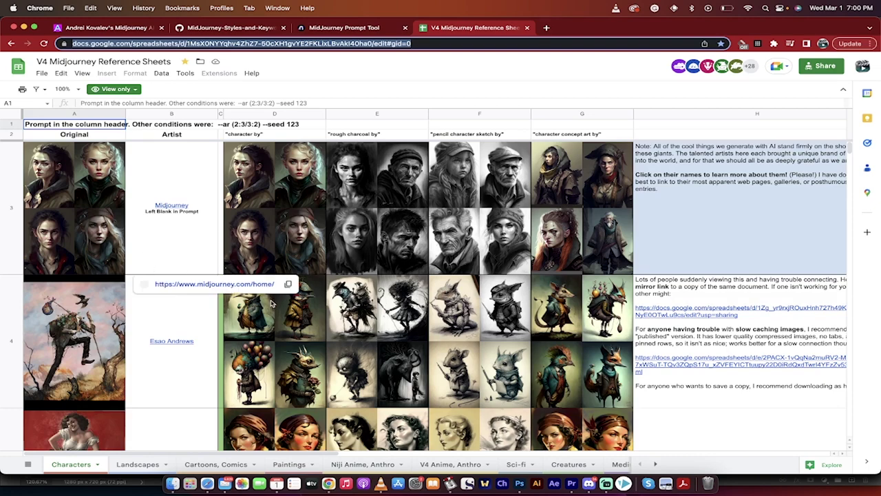
pyautogui.scroll(-5, 272, 303)
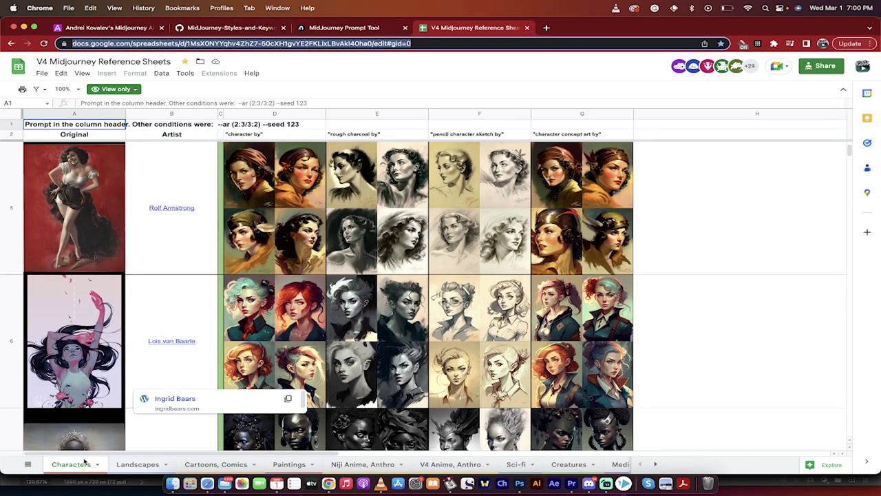
pyautogui.scroll(-8, 75, 372)
pyautogui.hscroll(3, 74, 373)
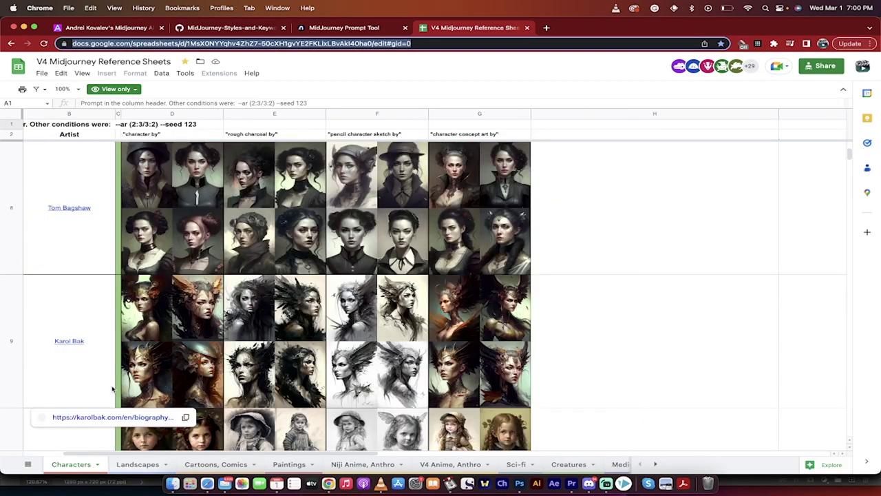
pyautogui.hscroll(-3, 114, 383)
pyautogui.scroll(12, 114, 383)
pyautogui.scroll(-20, 116, 372)
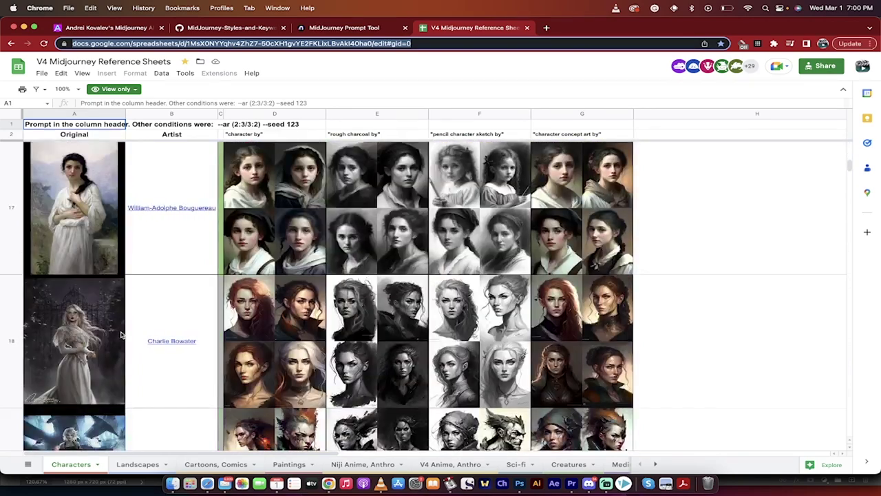
pyautogui.scroll(-6, 120, 336)
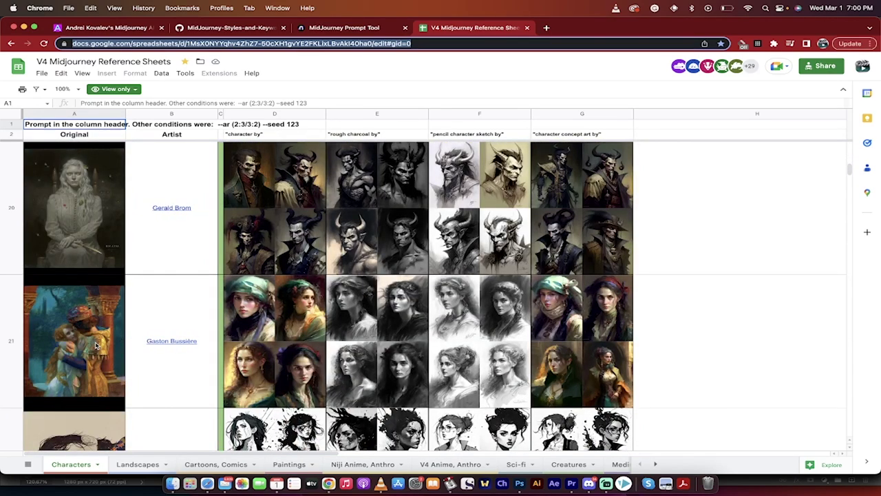
pyautogui.scroll(-10, 96, 345)
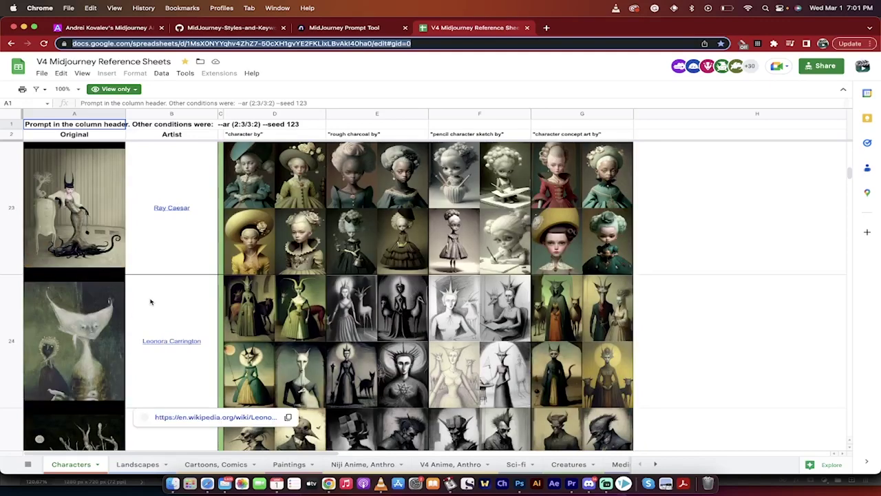
pyautogui.scroll(-5, 135, 304)
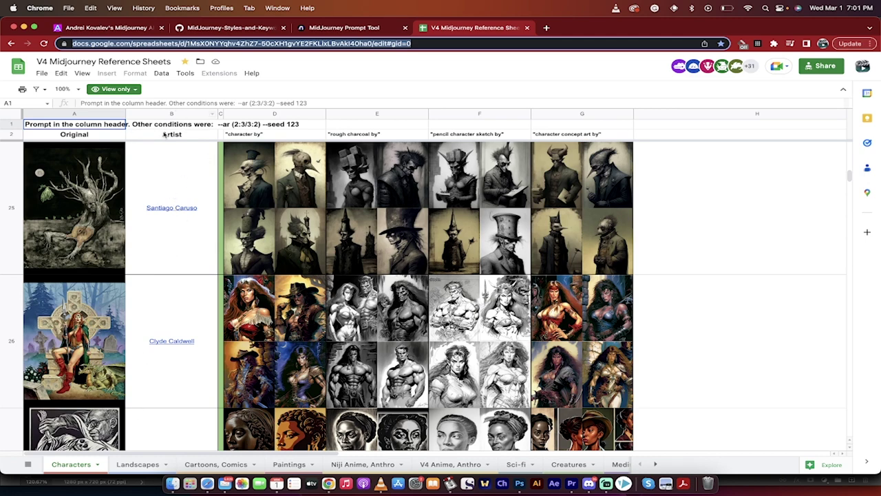
pyautogui.scroll(20, 136, 175)
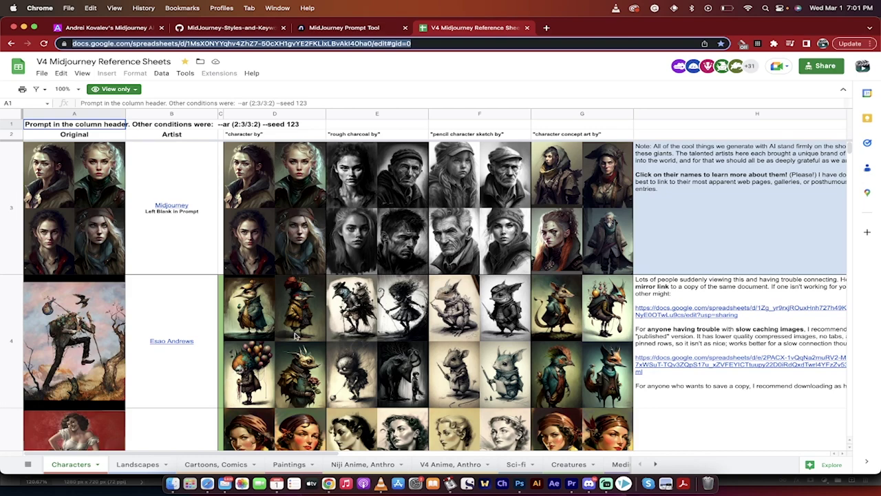
pyautogui.click(278, 463)
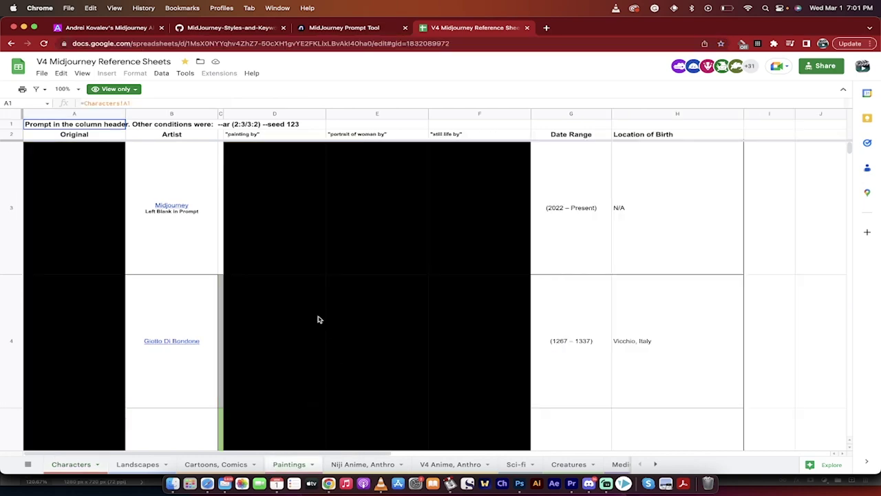
pyautogui.moveTo(210, 296)
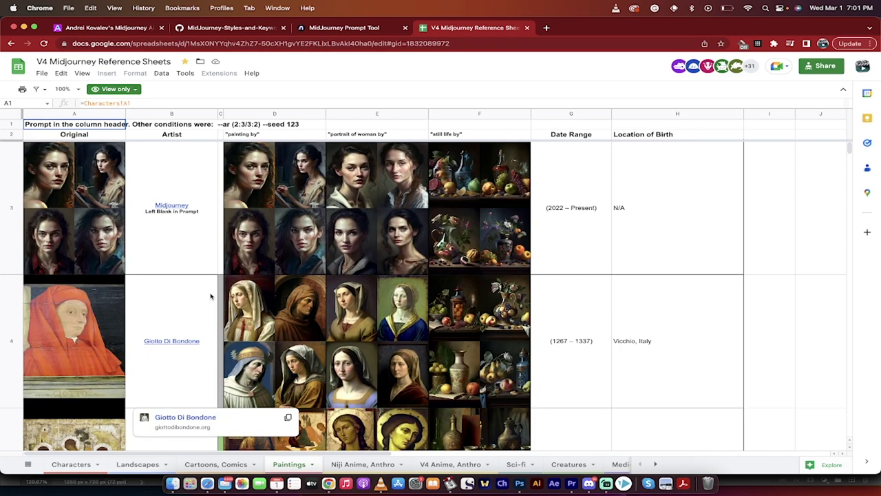
pyautogui.scroll(-5, 211, 296)
pyautogui.scroll(4, 210, 296)
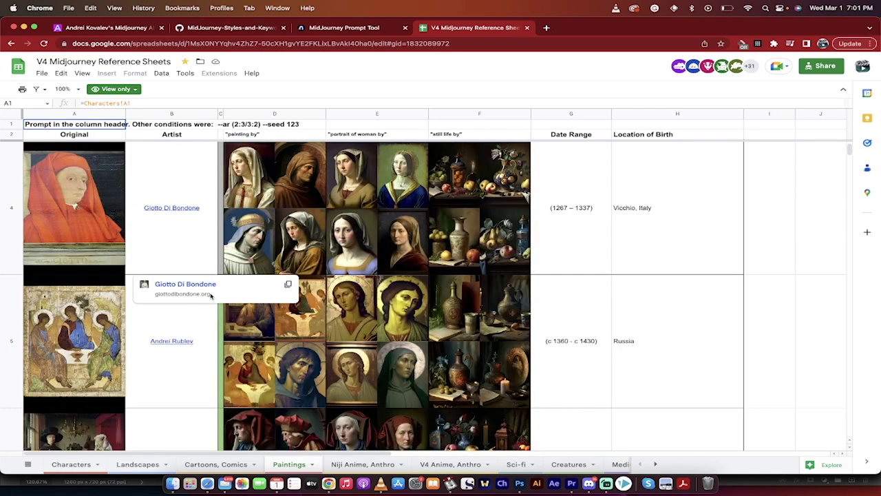
pyautogui.scroll(-10, 185, 335)
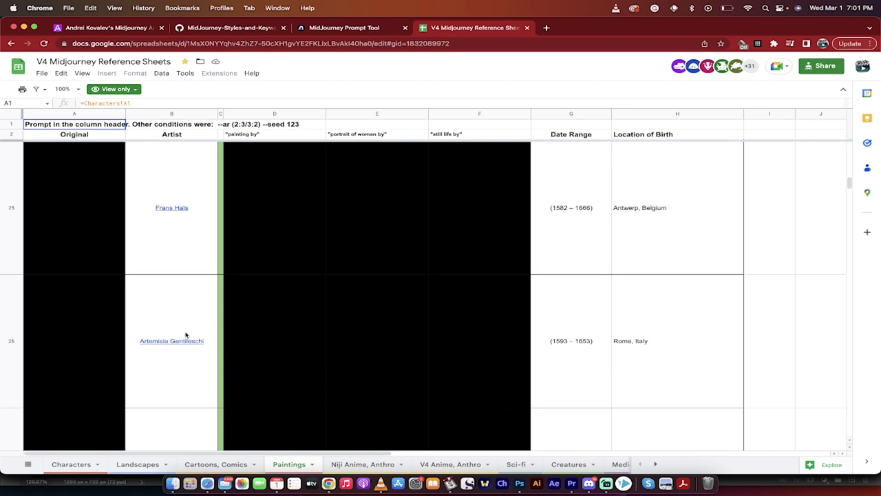
pyautogui.scroll(7, 185, 335)
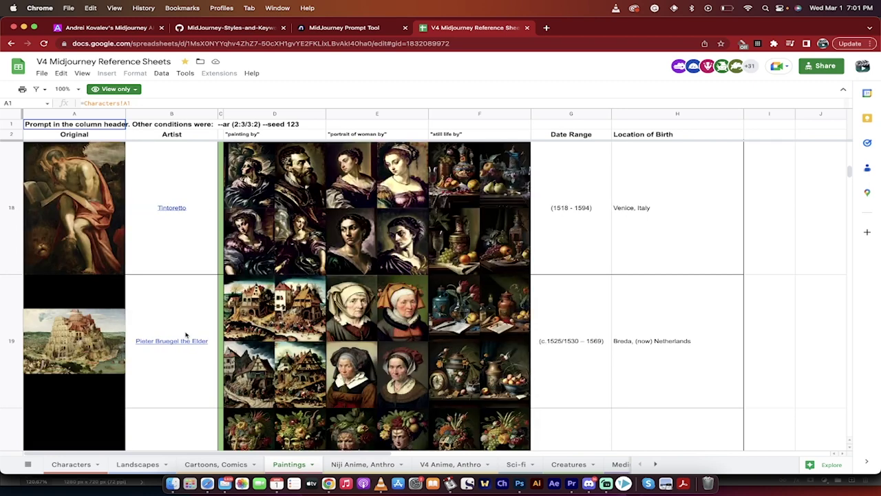